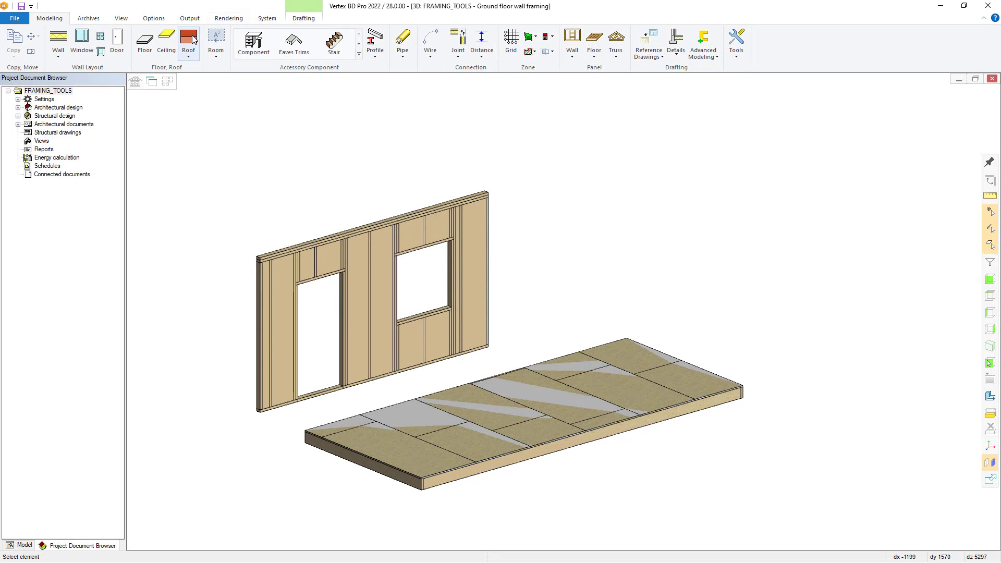
Step: Activate the PIR, Kingspan library under Structural Insulation Materials in the System Libraries
left_click(261, 19)
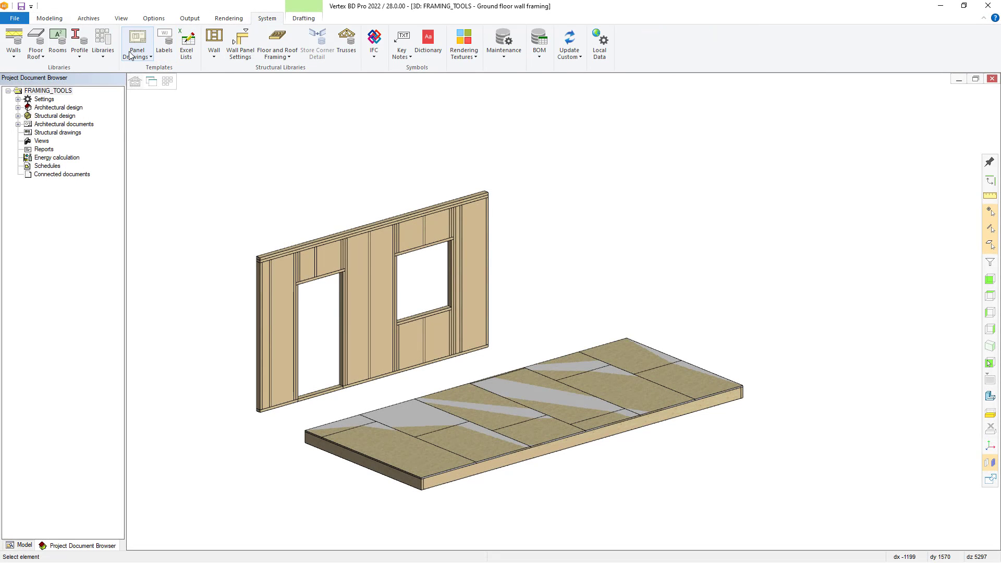
left_click(103, 48)
left_click(136, 71)
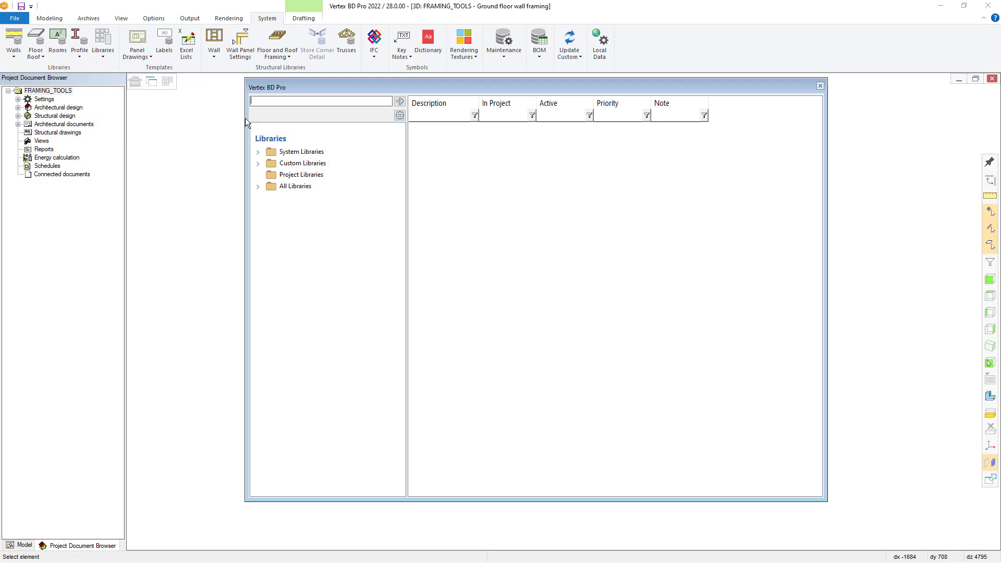
left_click(258, 151)
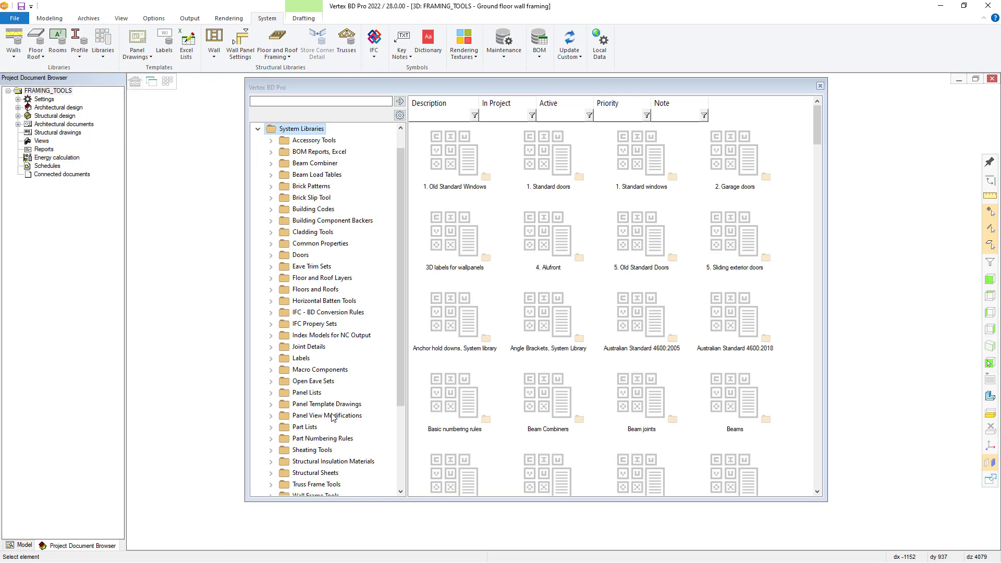
left_click(272, 461)
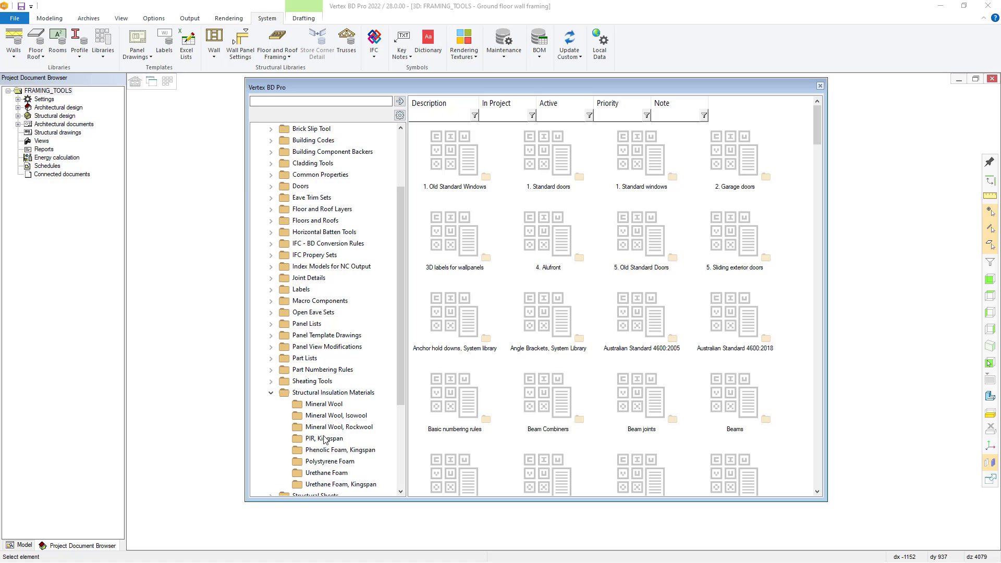
left_click(324, 440)
right_click(324, 440)
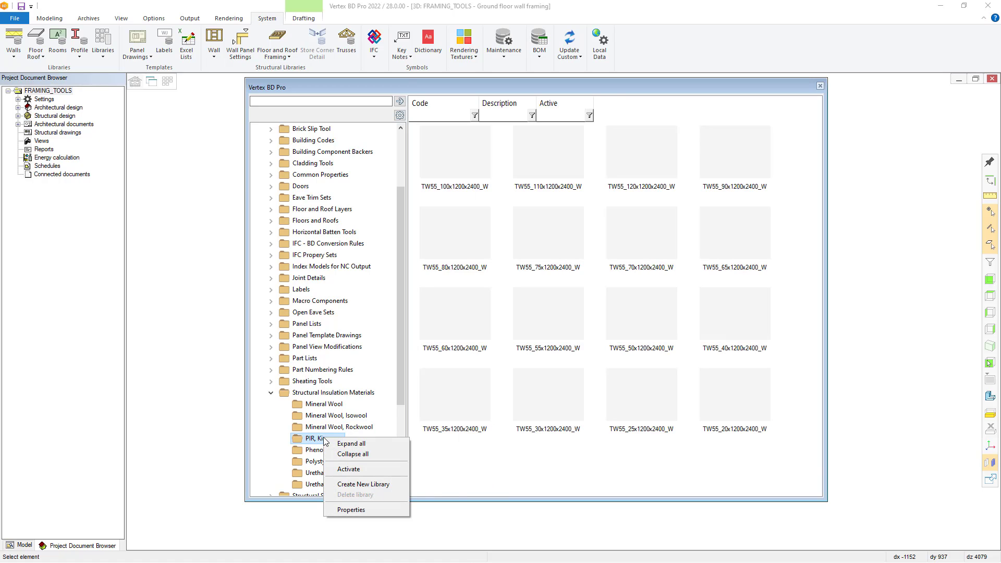
left_click(358, 470)
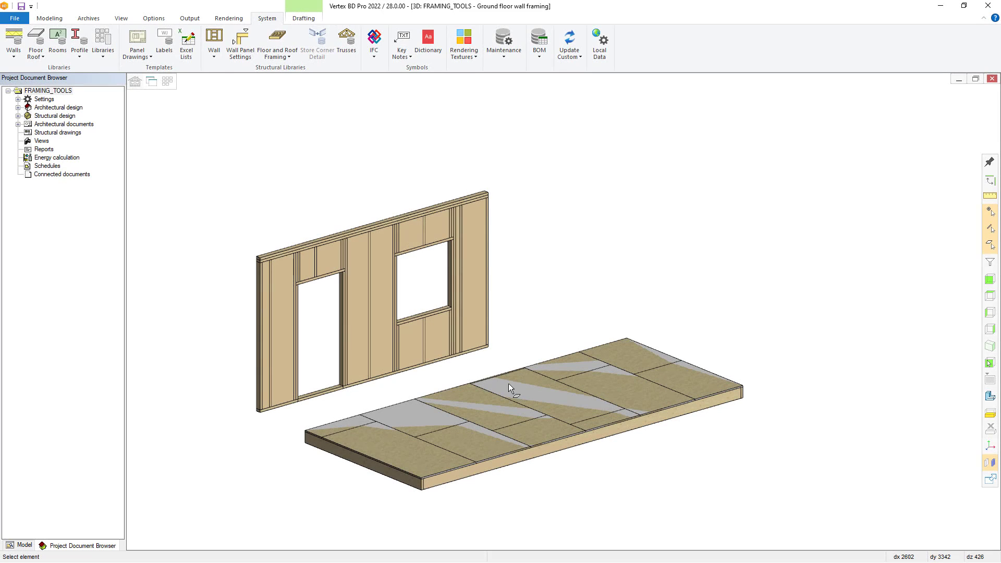
Step: Turn off layer visibility for the floor panel's Sheathing CB-25 and Framing FLR_WD_45x195 layers, and hide its sheathing to expose the framing
left_click(508, 383)
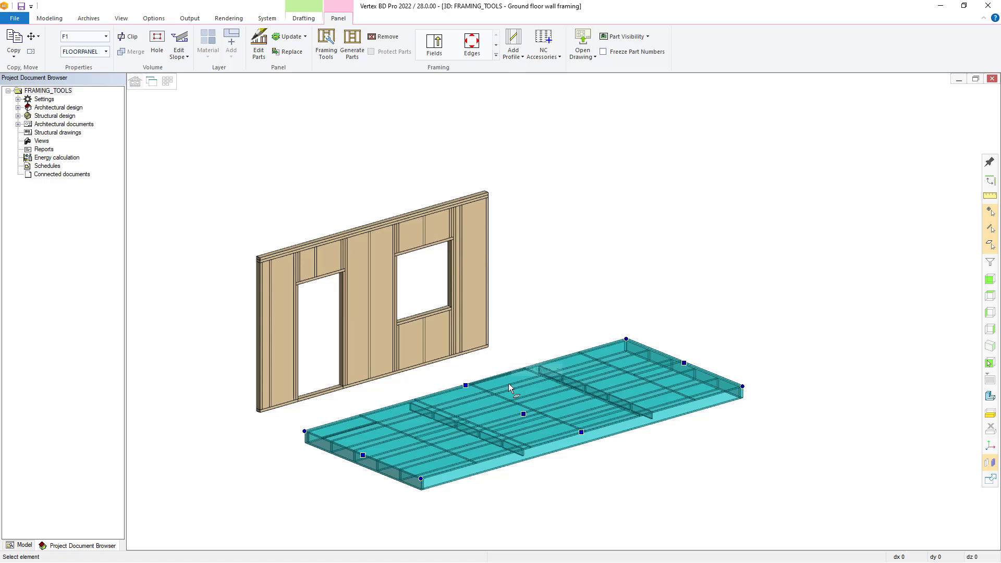
right_click(508, 383)
left_click(552, 85)
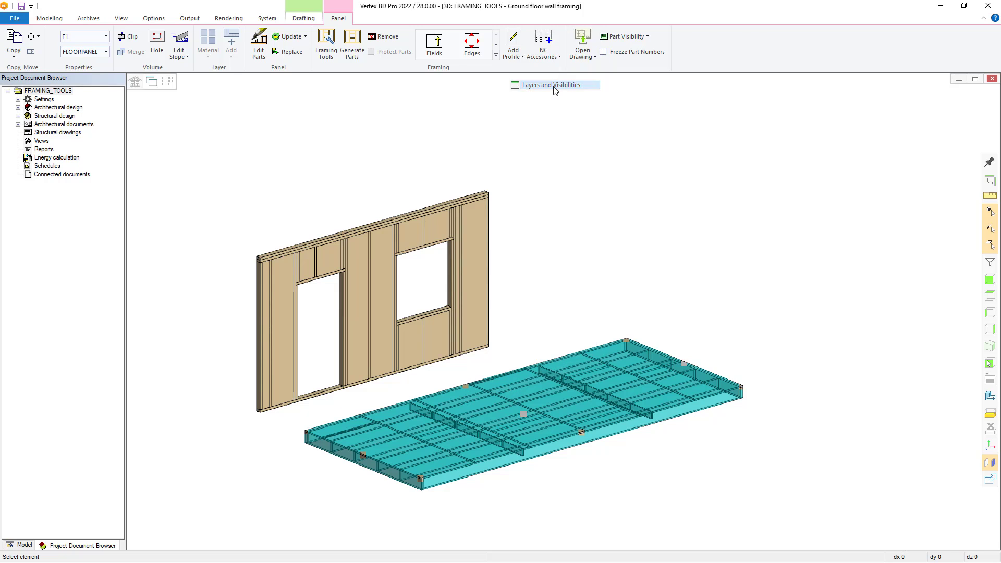
left_click(265, 116)
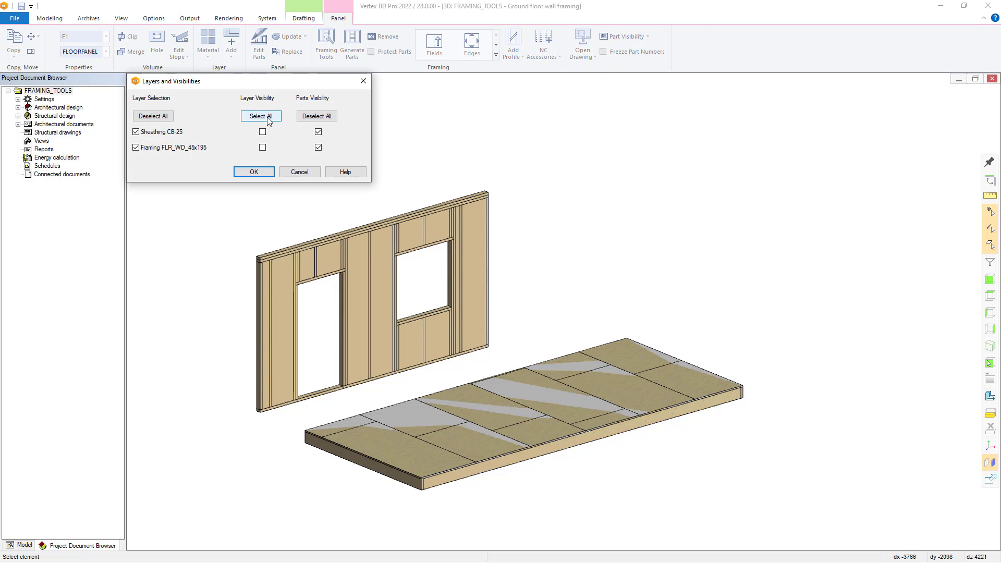
left_click(269, 172)
key("Escape")
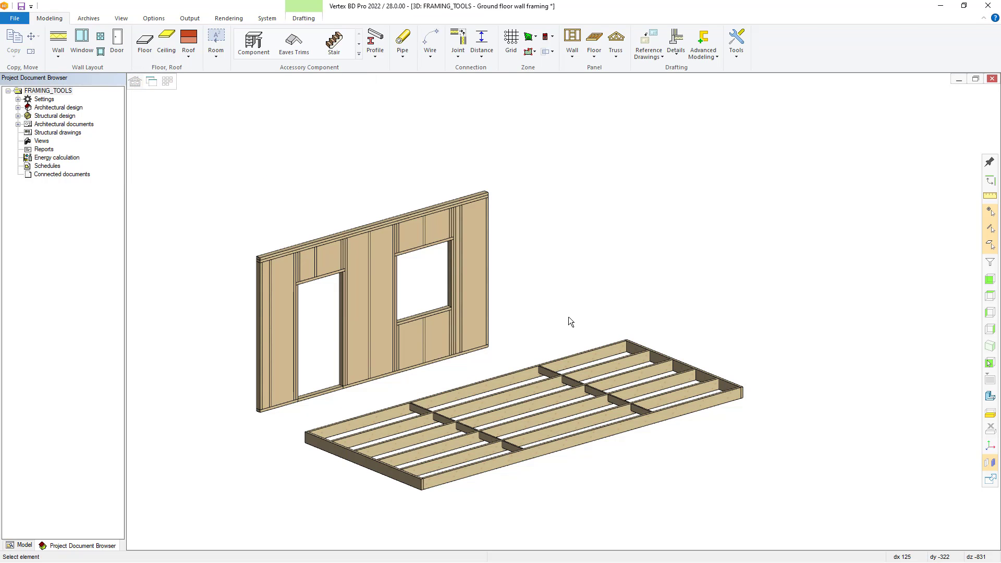
Step: Start adding insulation to the floor framing structure, choosing TW55_20x1200x2400_W from PIR, Kingspan as Insulation 1
left_click(525, 392)
left_click(511, 395)
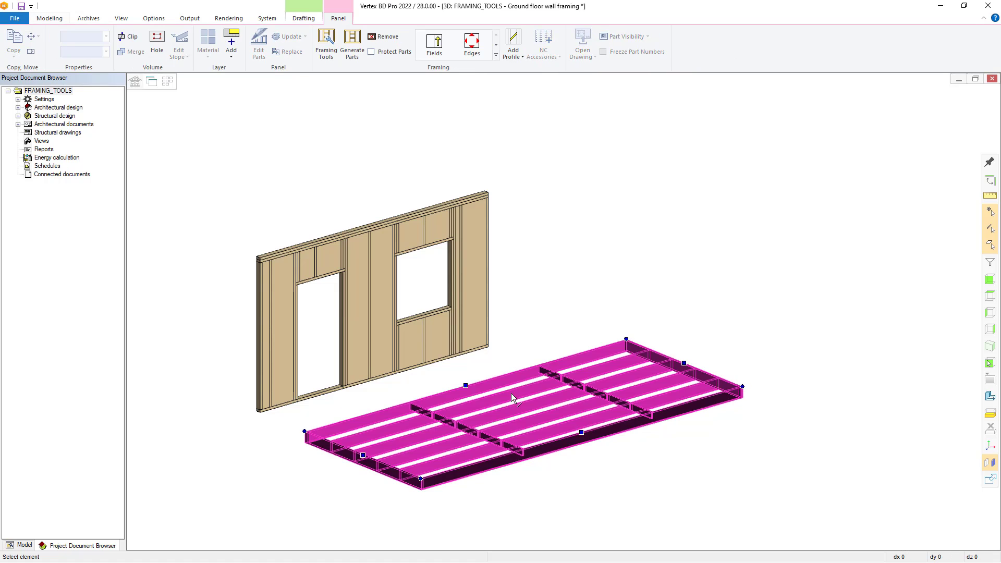
left_click(522, 57)
mouse_move(553, 188)
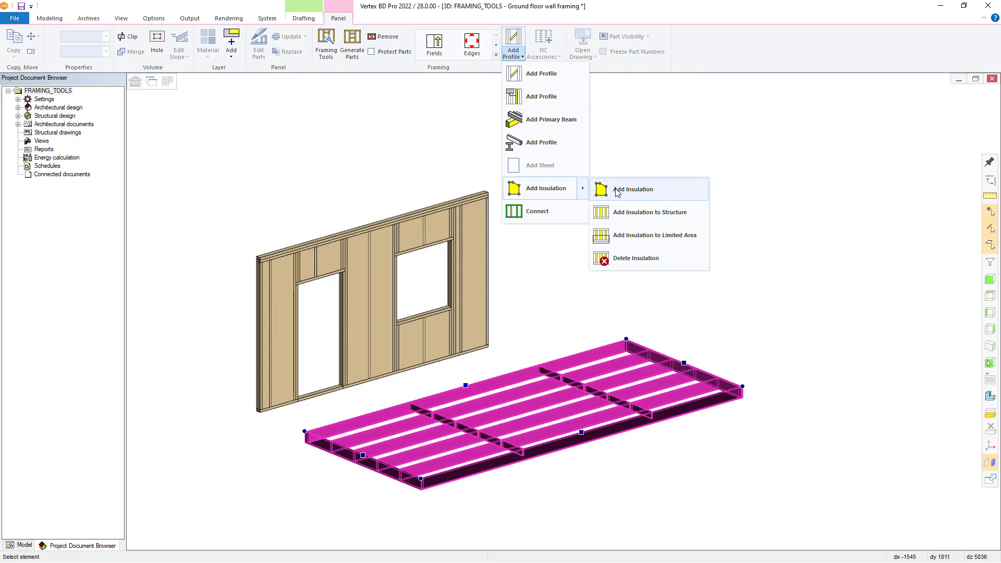
left_click(639, 213)
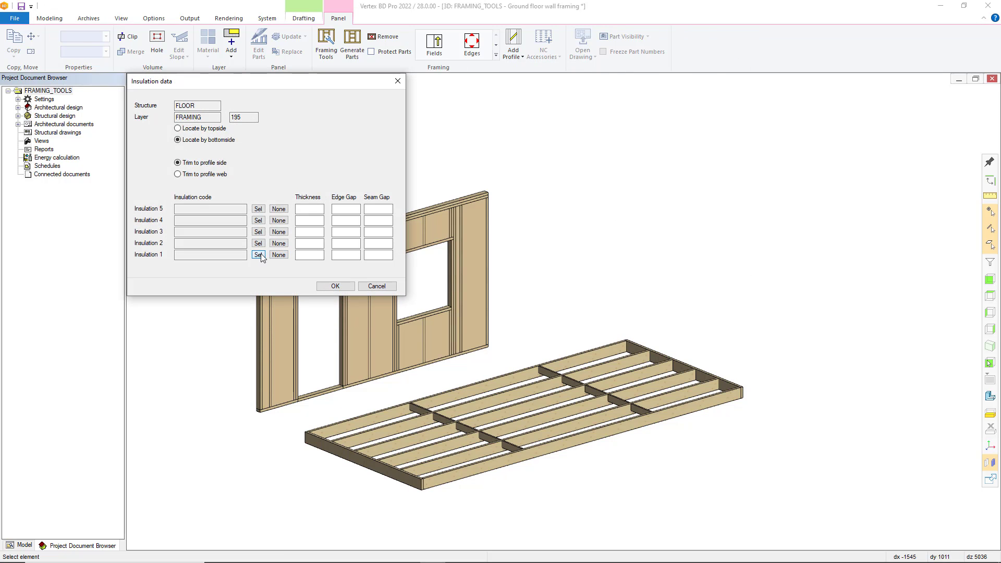
left_click(258, 255)
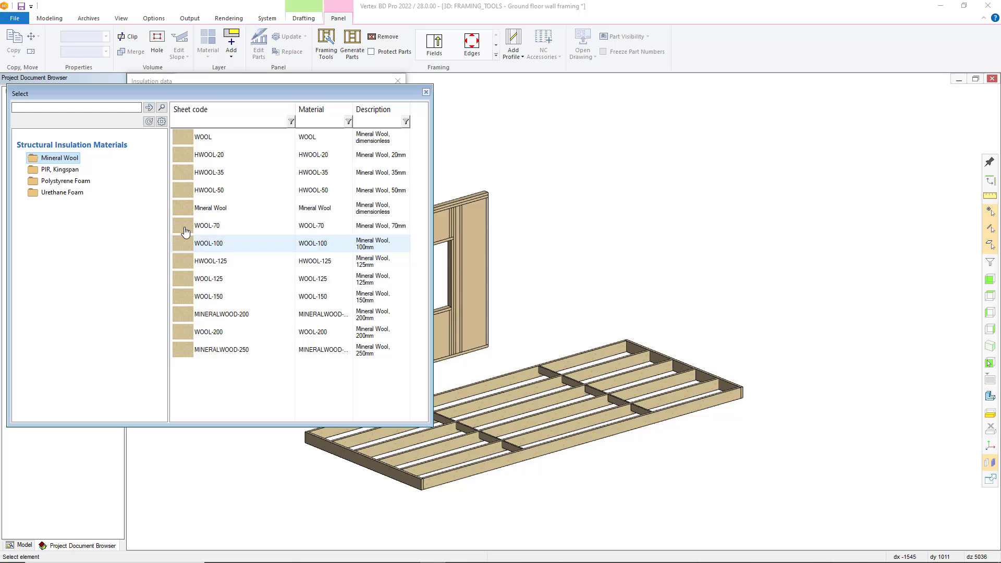
left_click(60, 169)
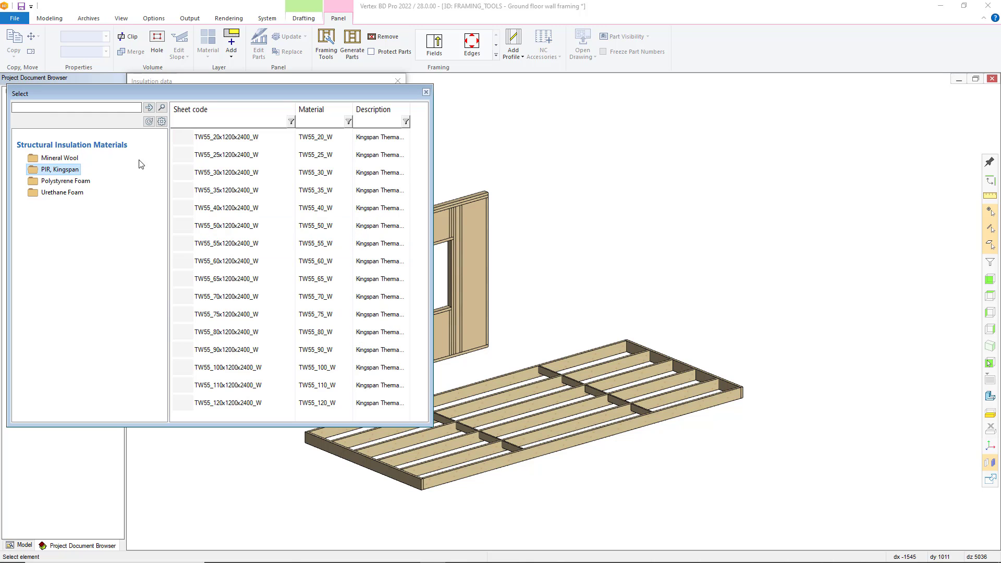
double_click(229, 138)
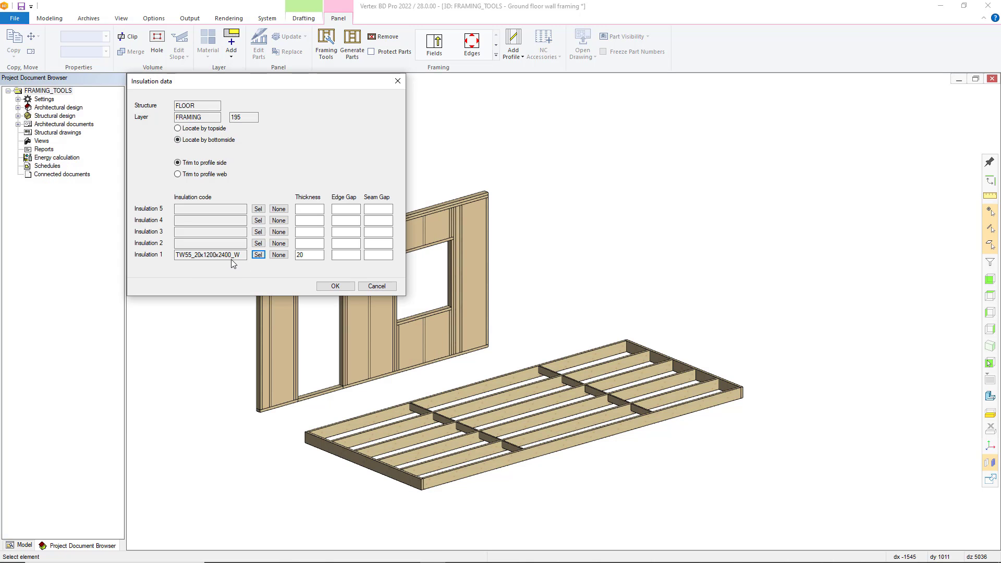
Step: Enter the edge gap and seam gap for Insulation 1 and apply the insulation to the floor framing
left_click(342, 256)
left_click(384, 255)
left_click(337, 287)
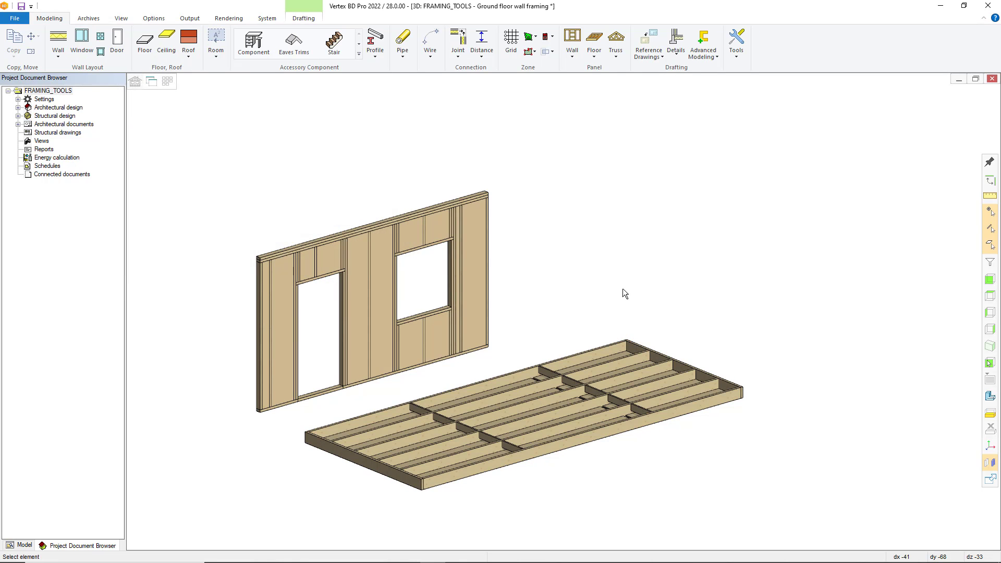
scroll(541, 378, "up", 2)
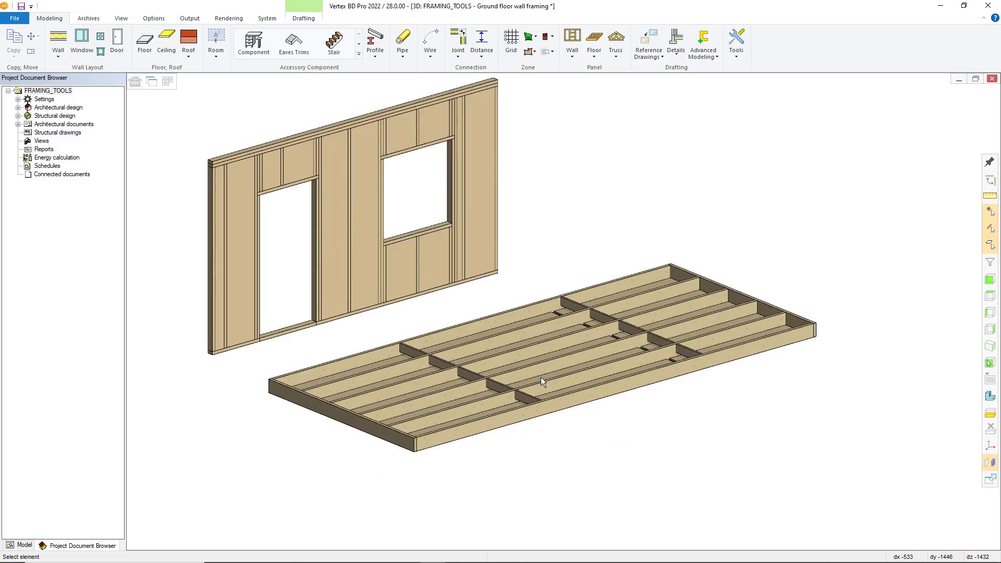
scroll(540, 378, "up", 5)
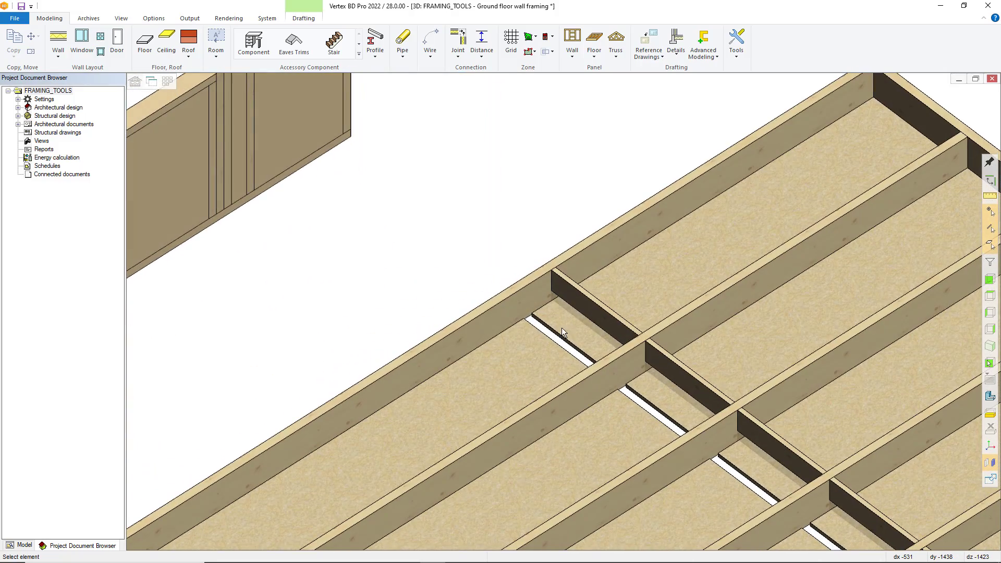
scroll(538, 317, "up", 3)
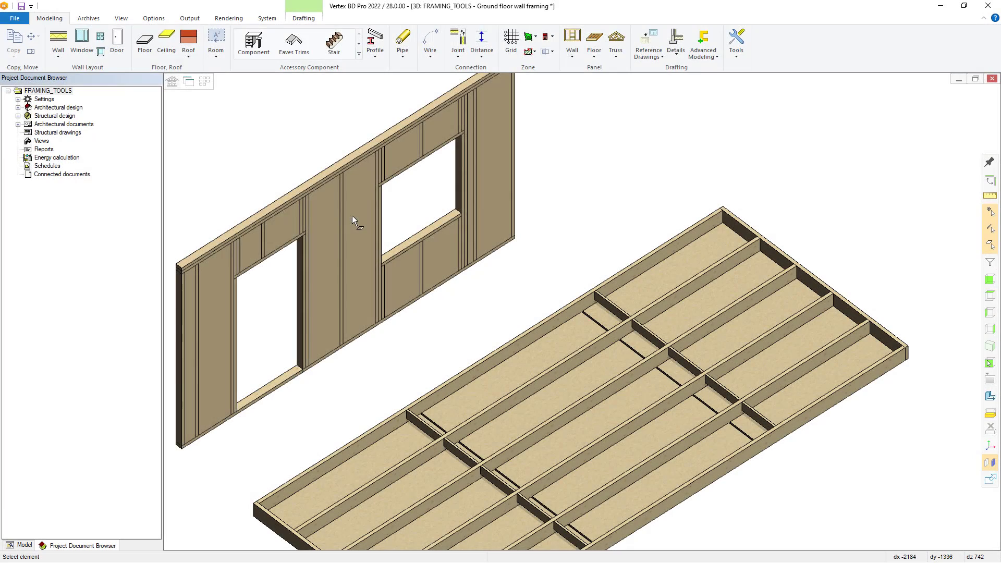
Step: Turn off layer visibility for the wall panel's Frame FRAME-95 layer while keeping its parts visible
left_click(353, 215)
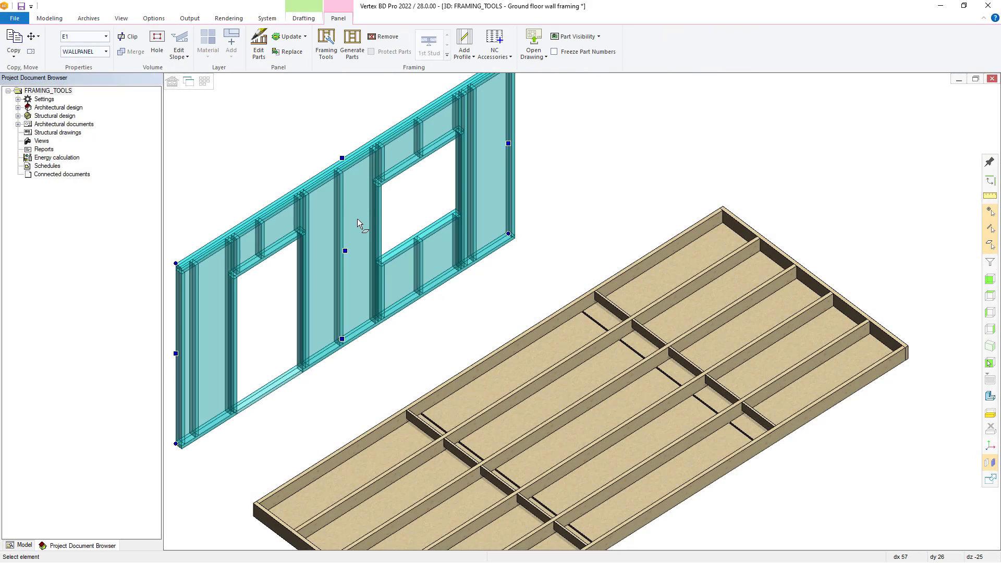
right_click(358, 218)
left_click(433, 276)
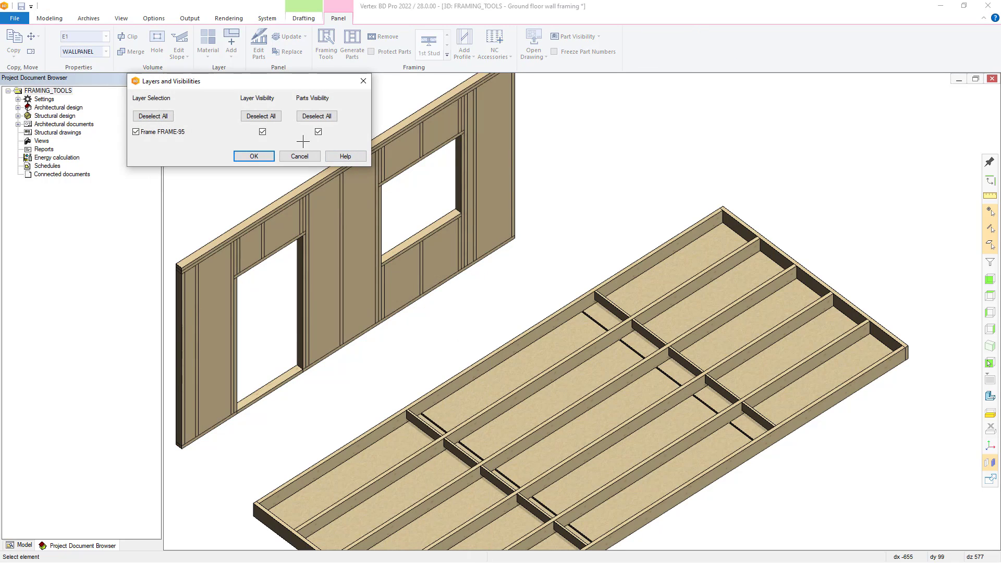
left_click(261, 116)
left_click(256, 157)
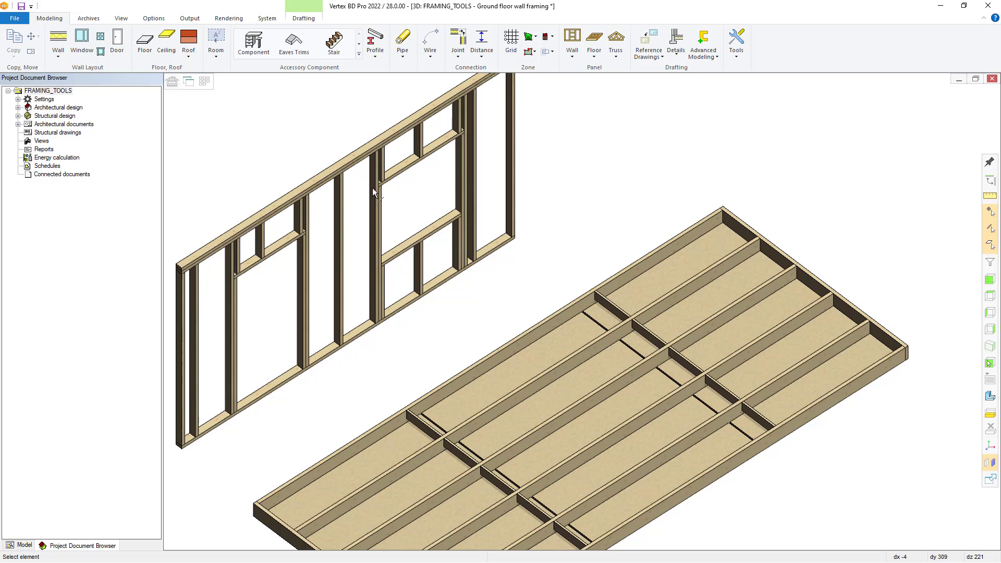
Step: Start adding insulation to the wall framing structure, choosing TW55_20x1200x2400_W as Insulation 1
left_click(374, 187)
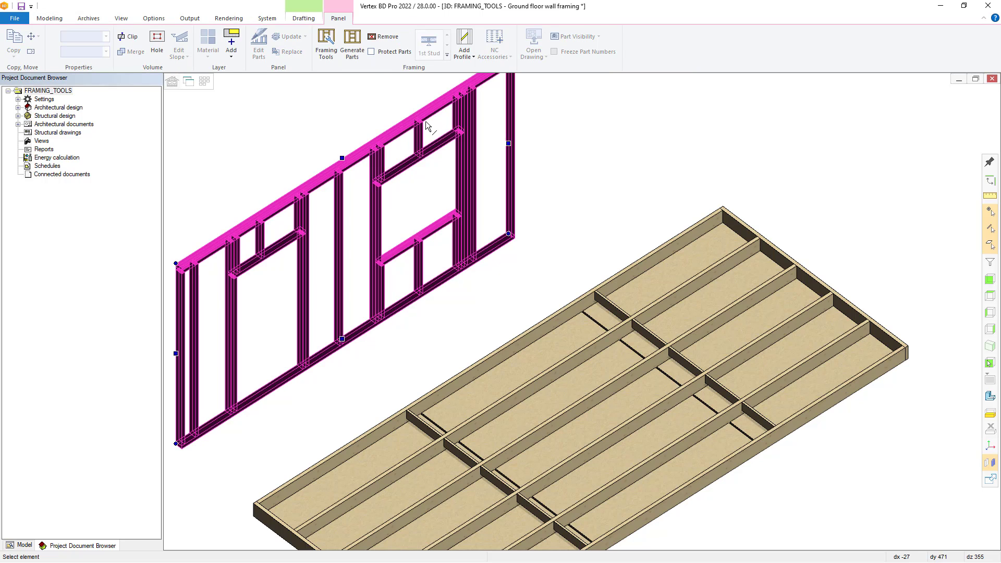
left_click(465, 52)
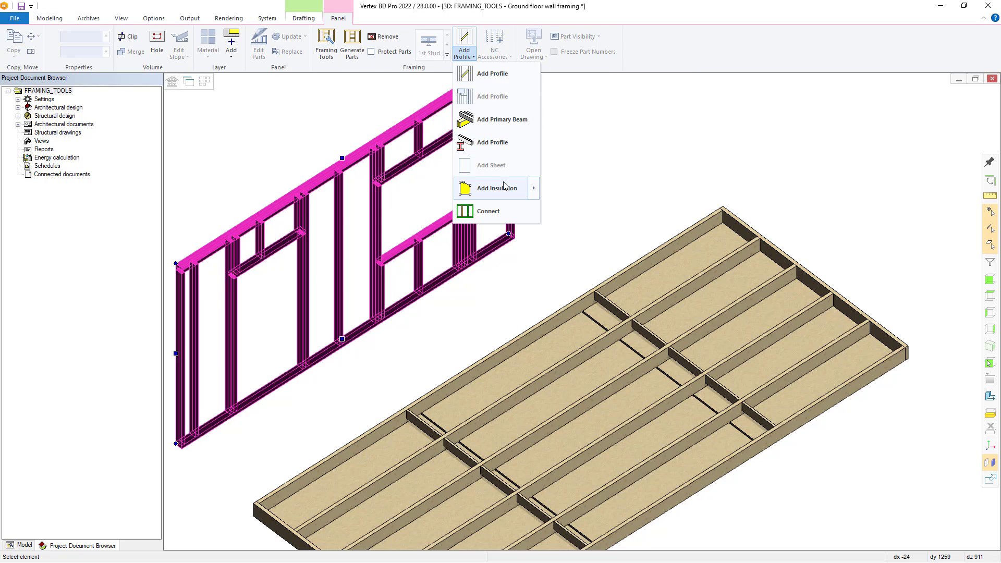
mouse_move(503, 187)
left_click(593, 212)
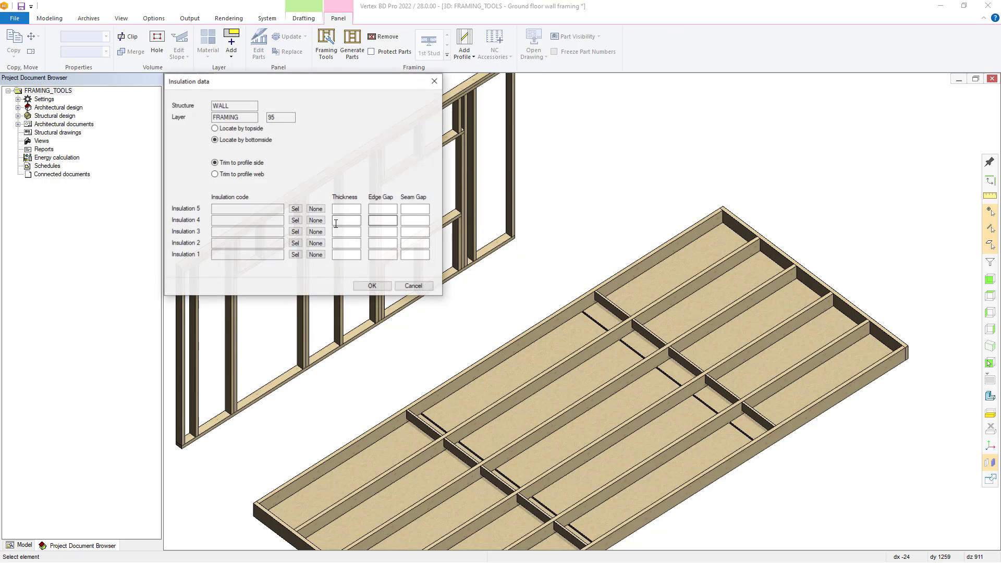
left_click(291, 257)
double_click(246, 138)
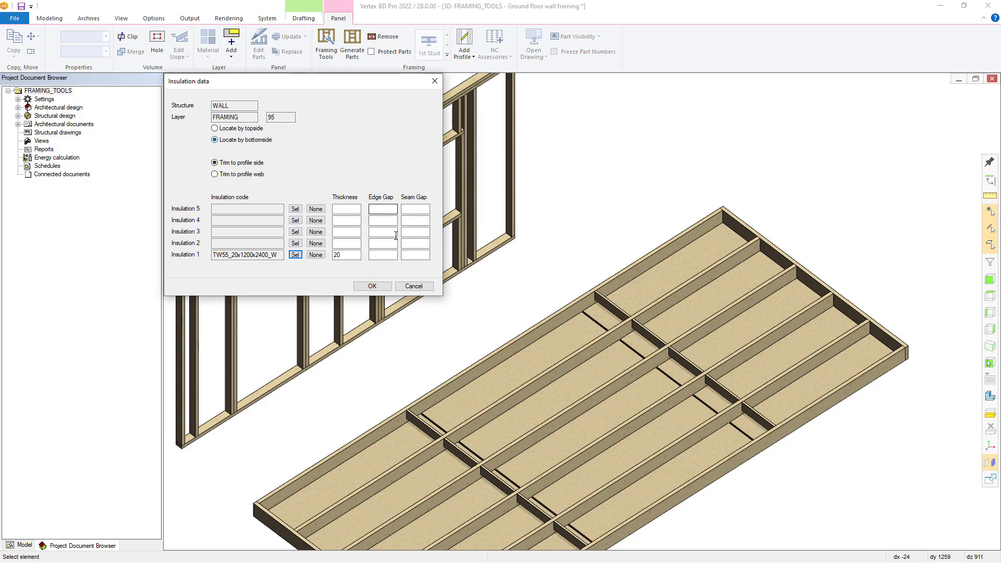
Step: Set Insulation 1's edge gap to 10, fill in its seam gap, and apply the insulation to the wall framing
left_click(388, 254)
type("10")
left_click(409, 256)
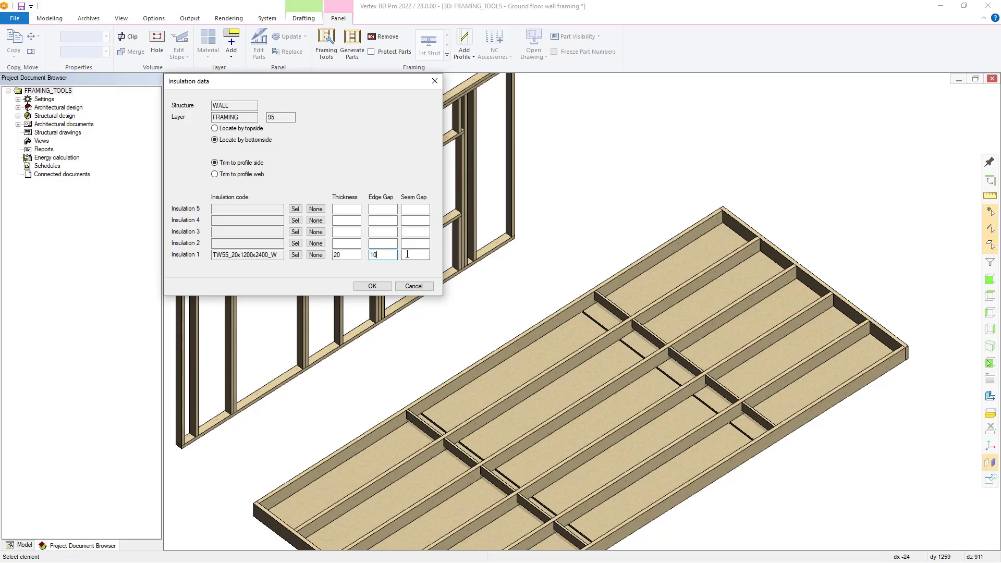
left_click(381, 284)
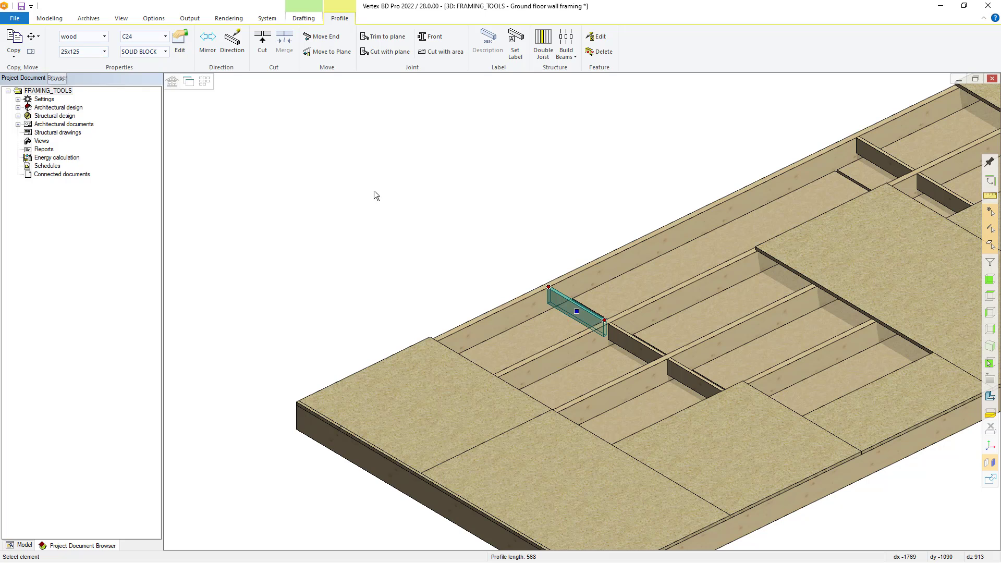
Step: Deselect the blocking profile between the joists and restore the previously hidden floor sheathing sheets
left_click(615, 239)
right_click(590, 203)
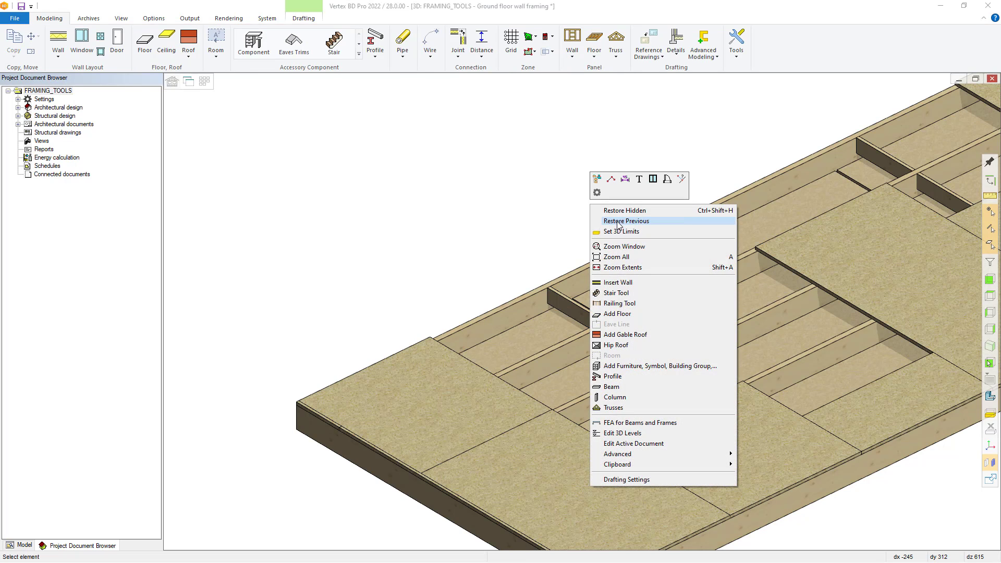
left_click(620, 221)
scroll(583, 318, "down", 5)
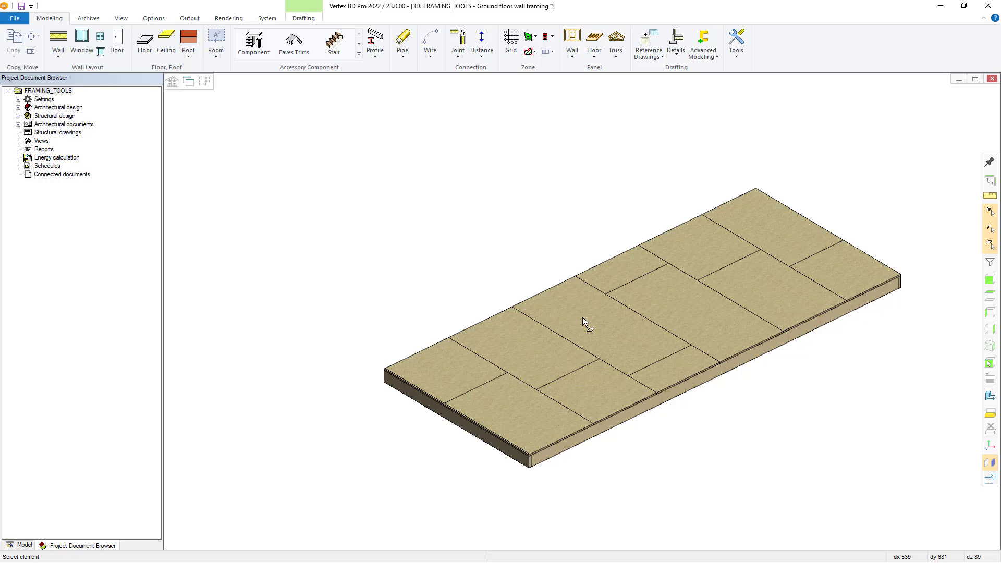
Step: In the floor sheathing layer's Framing Tools rules, set the minimum overlap with the piece to 10
left_click(584, 319)
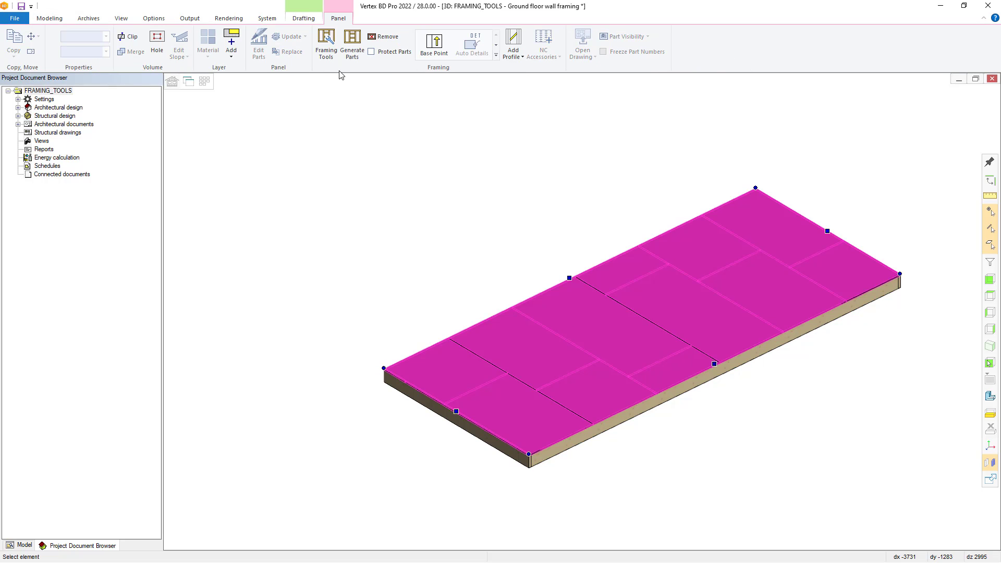
left_click(326, 45)
left_click(235, 156)
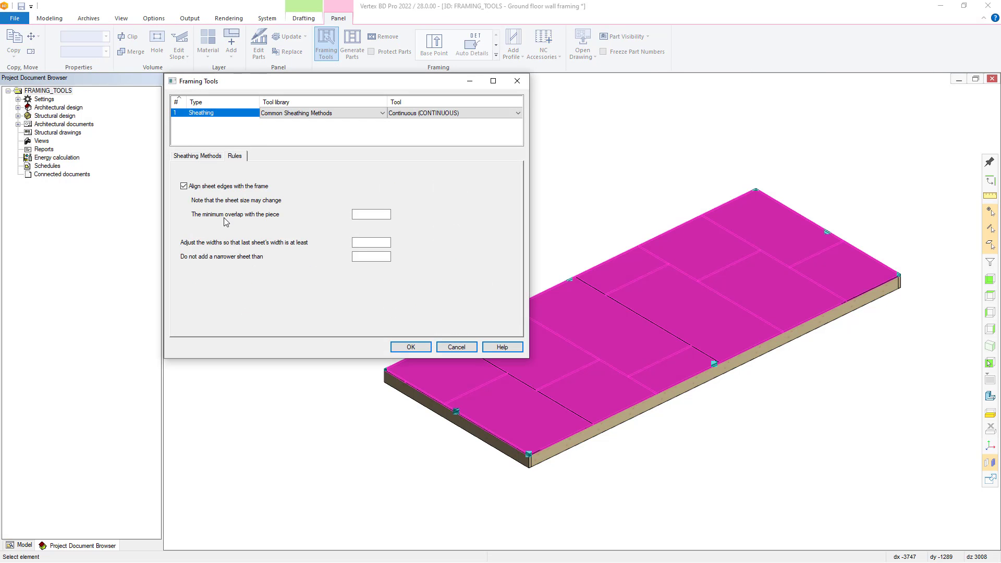
left_click(359, 215)
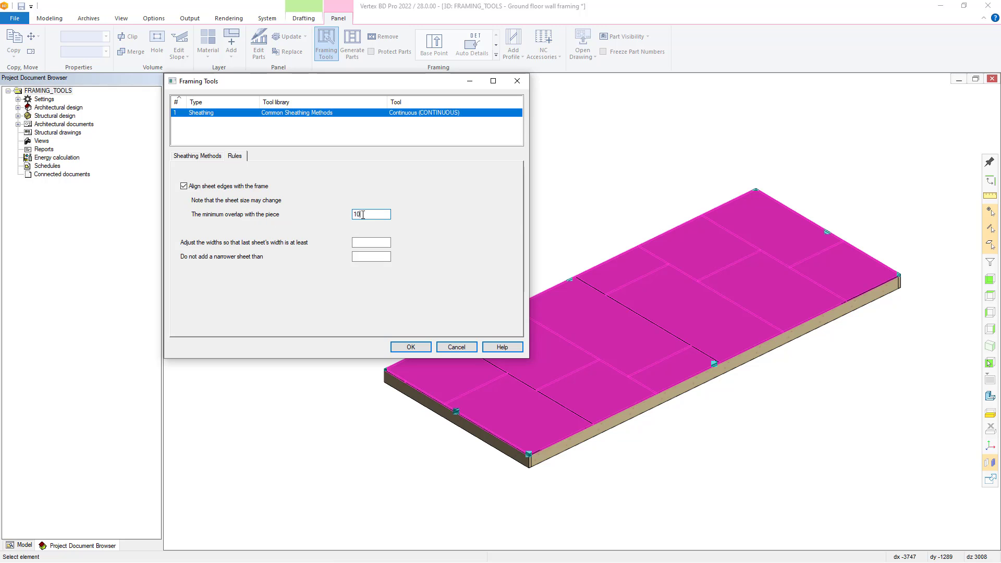
left_click(410, 347)
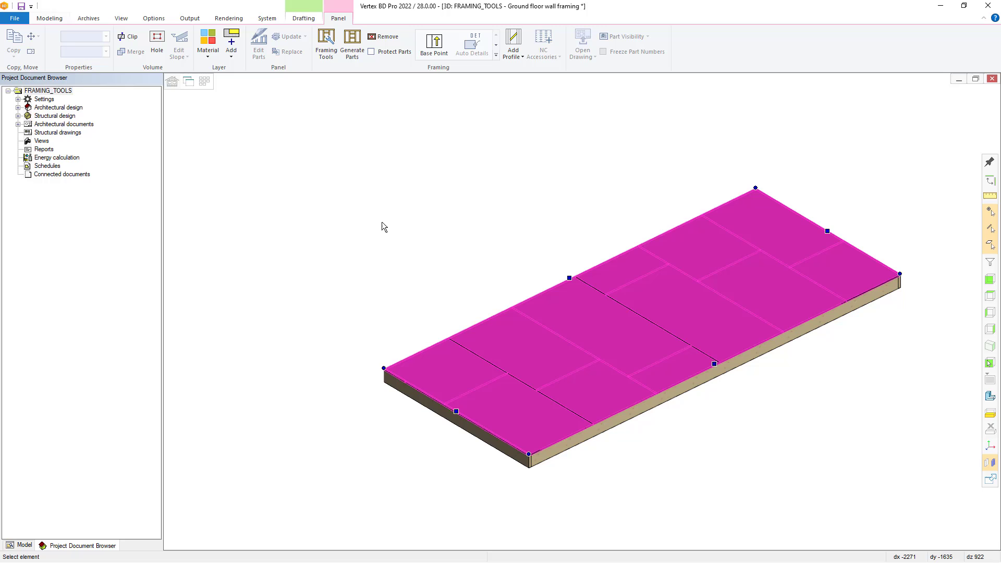
Step: Regenerate the floor sheathing parts with the current rules and deselect the layer
left_click(362, 54)
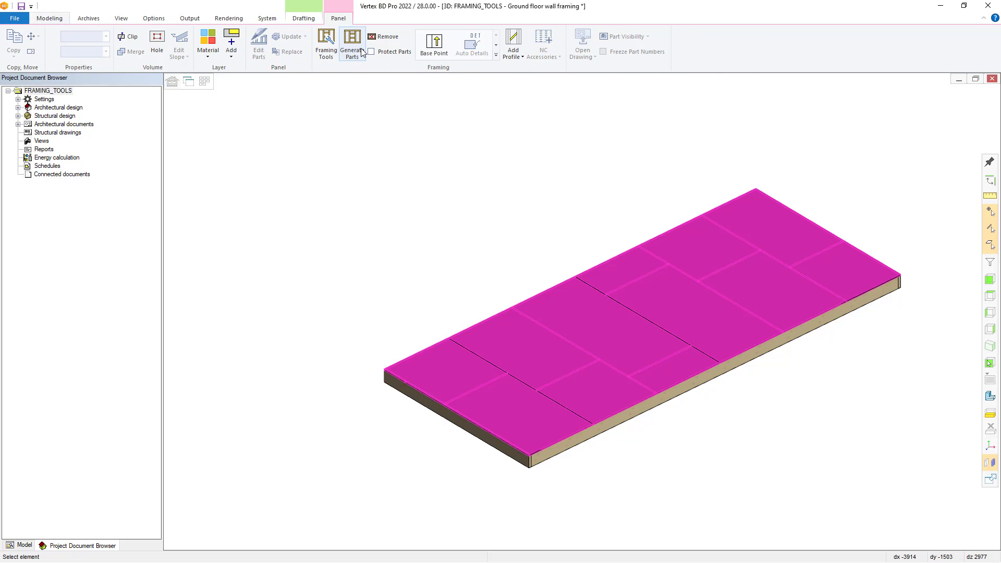
left_click(503, 202)
Step: Highlight several adjoining sheets along the floor's long edge to examine how their seams line up with the joists and blocking
left_click(539, 336)
left_click(543, 322, "ctrl")
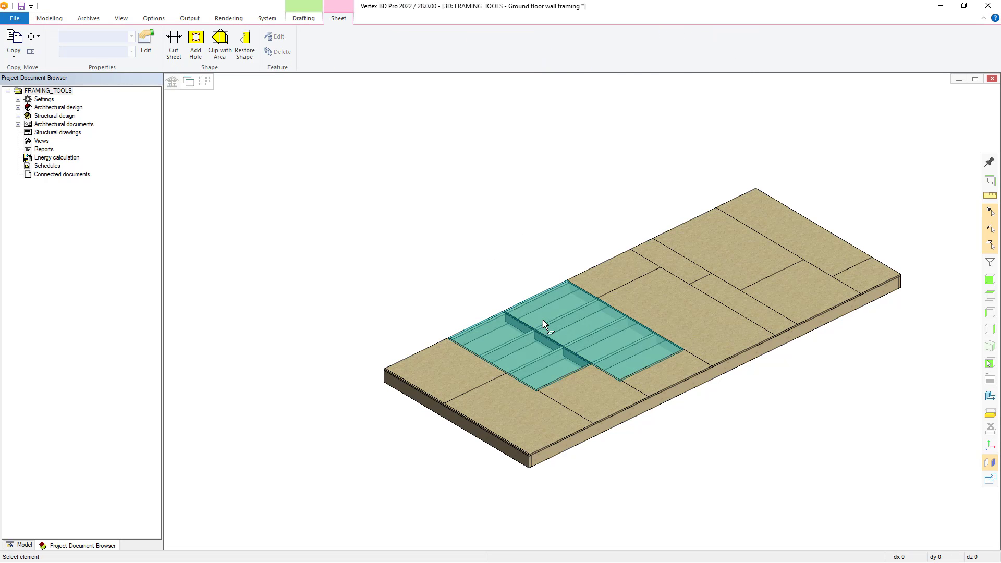
left_click(645, 256, "ctrl")
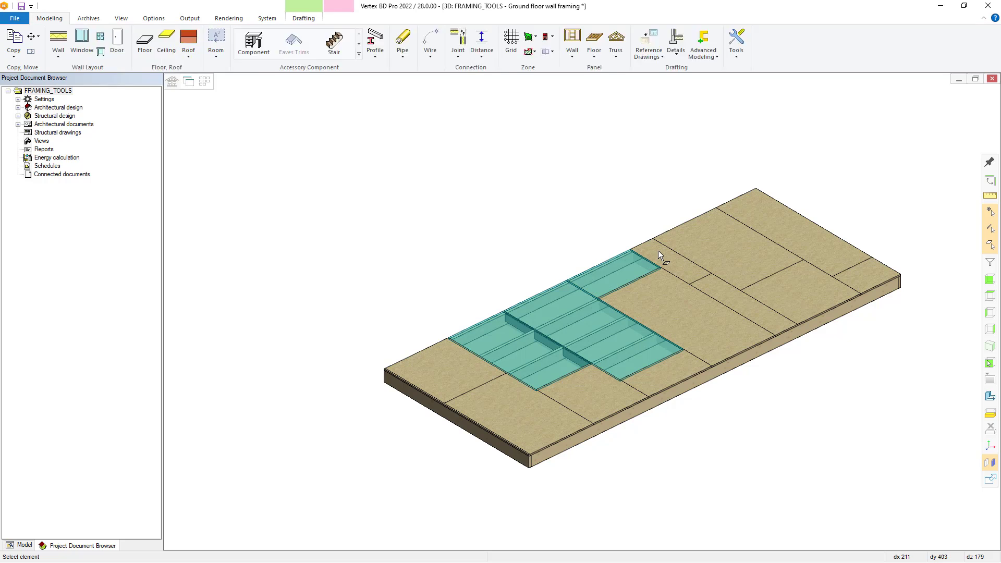
left_click(673, 243, "ctrl")
scroll(670, 246, "up", 1)
scroll(582, 311, "up", 2)
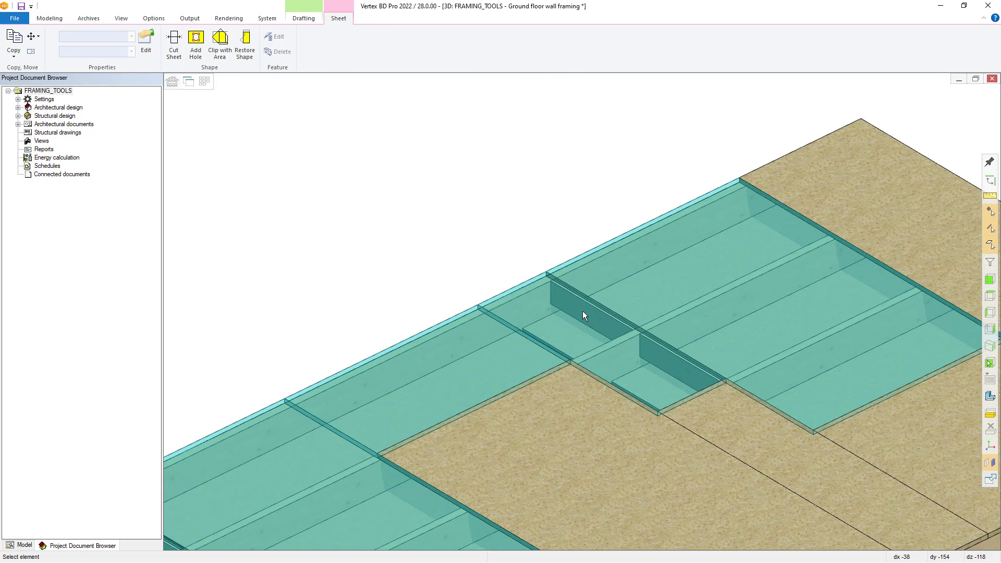
scroll(587, 306, "down", 2)
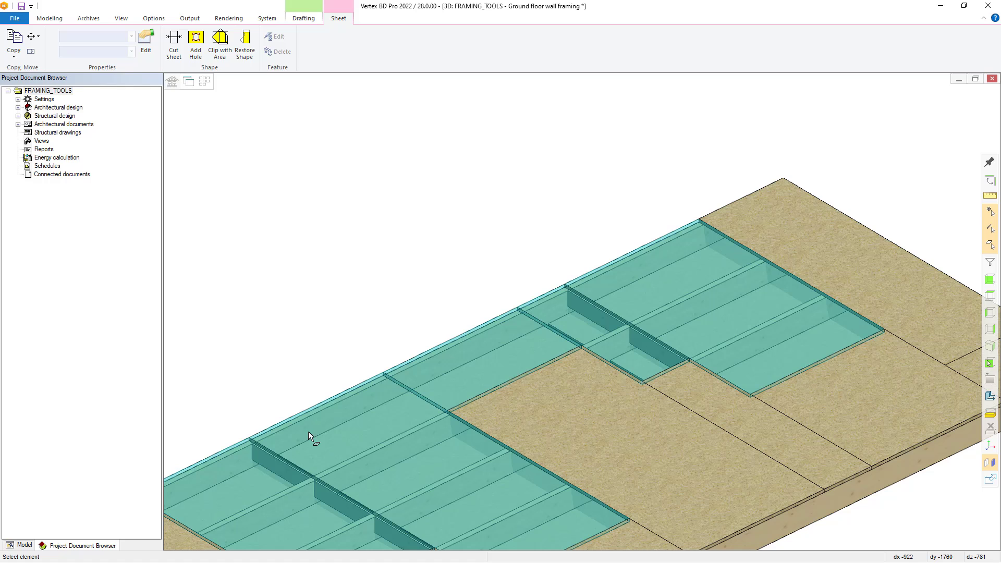
middle_click_drag(440, 430, 583, 310)
scroll(583, 309, "down", 2)
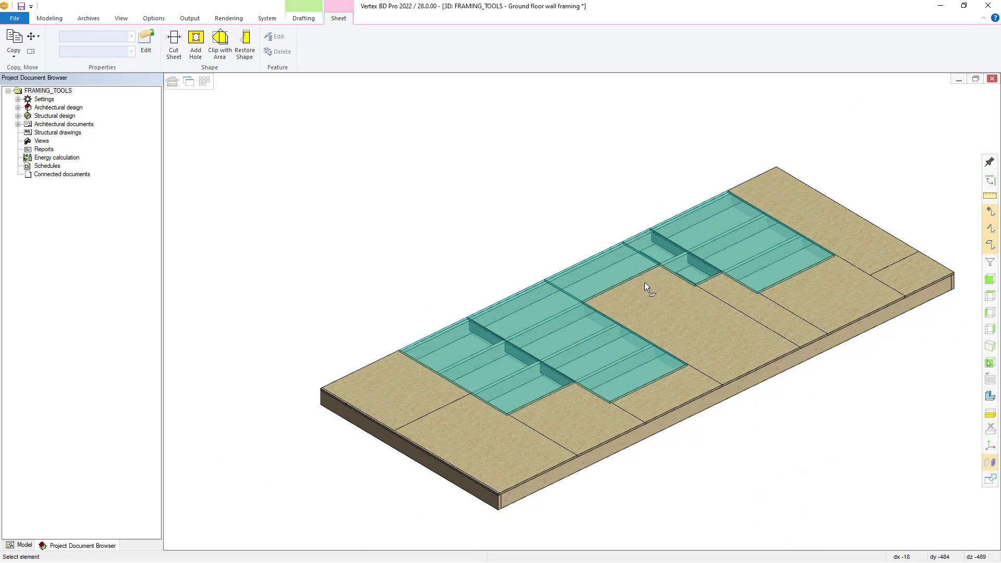
key("Escape")
Step: In the floor sheathing layer's Framing Tools rules, adjust the widths so that the last sheet's width is at least 900
left_click(656, 290)
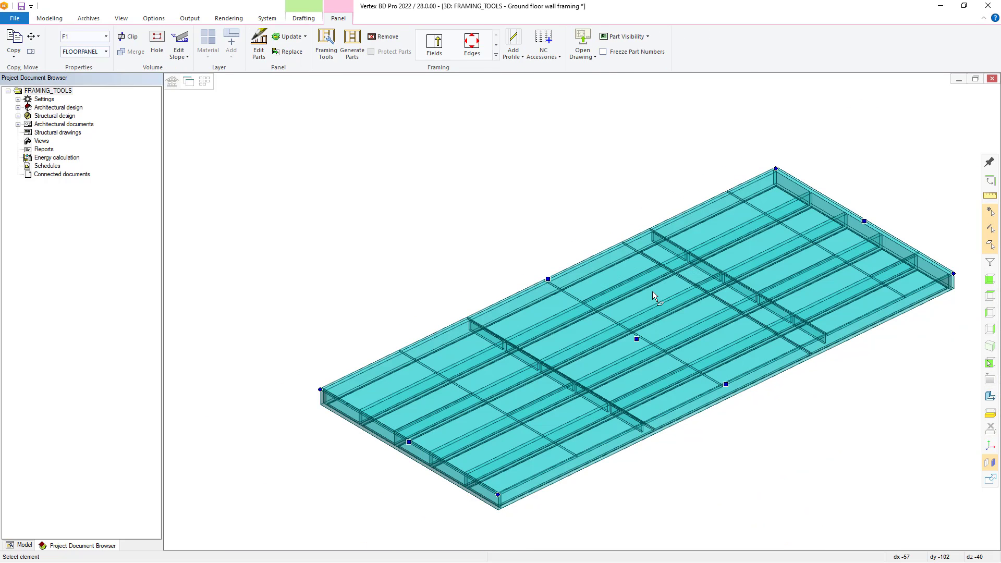
left_click(653, 291)
left_click(326, 46)
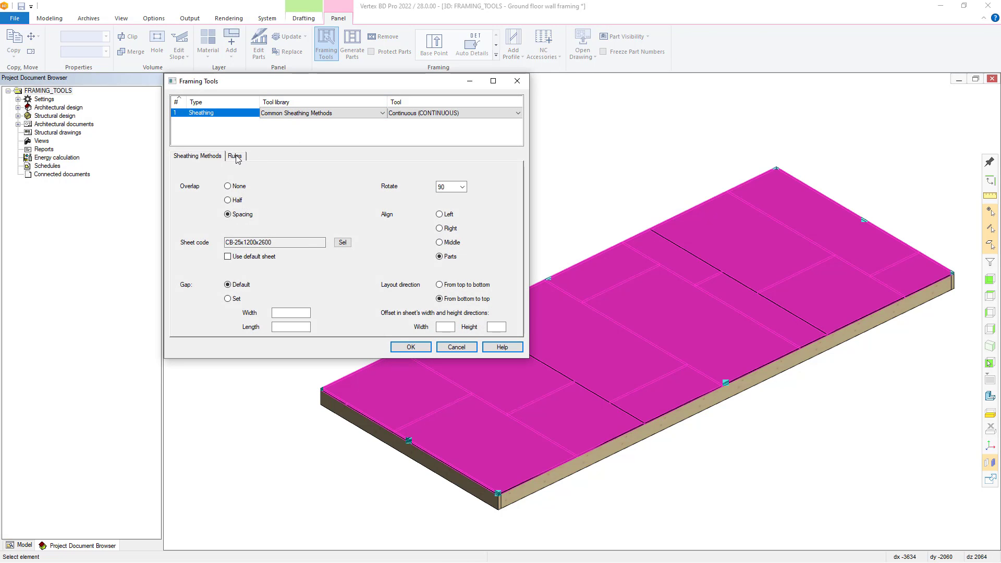
left_click(236, 156)
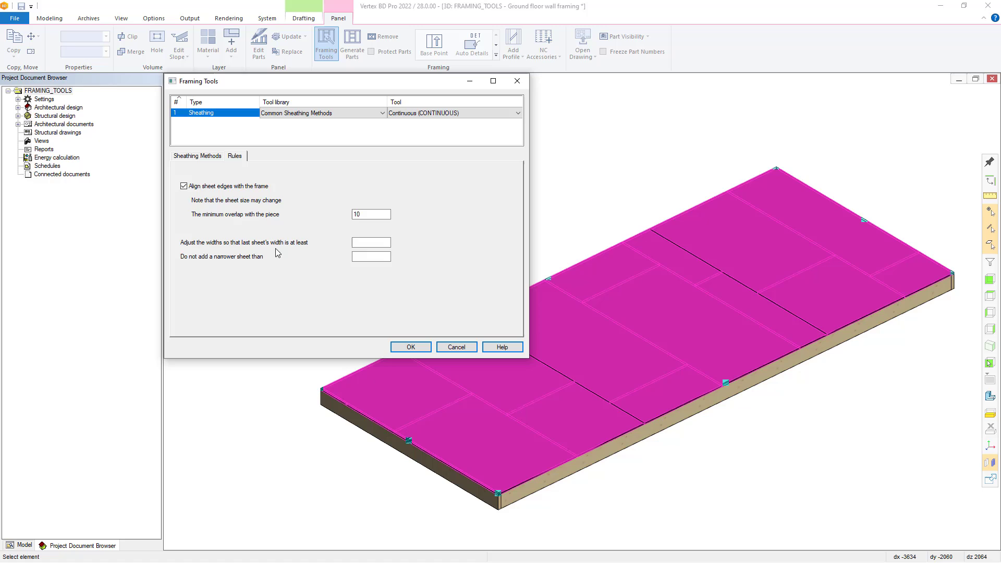
left_click(371, 243)
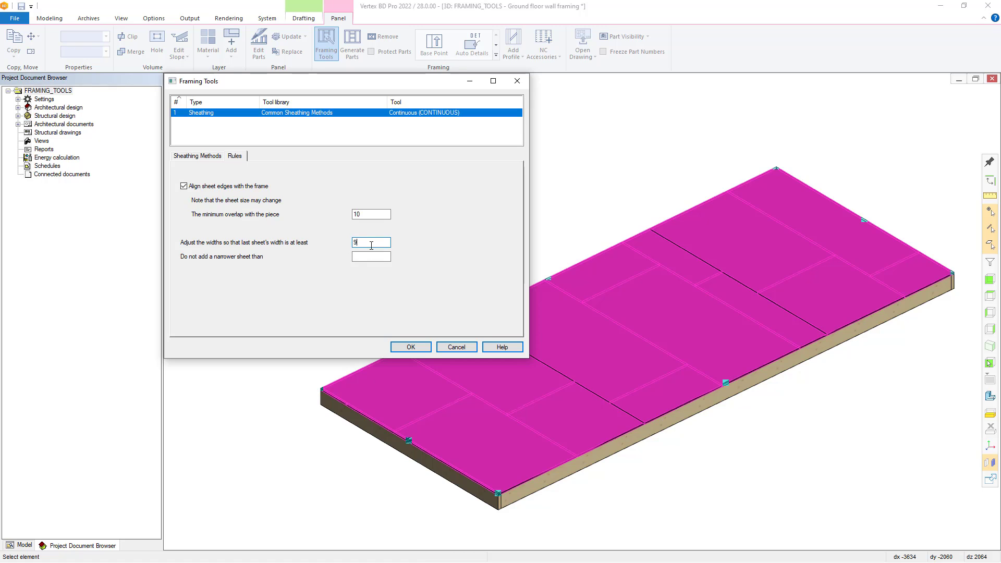
type("900")
left_click(411, 348)
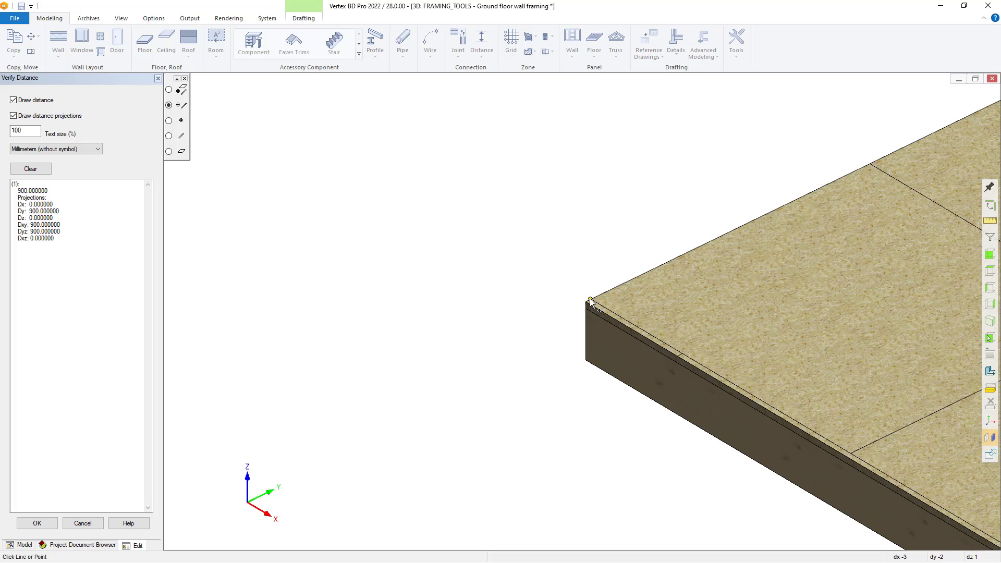
Step: Measure the width of the narrow sheet strip at the corner of the floor sheathing
left_click(590, 302)
left_click(590, 302)
scroll(589, 302, "up", 3)
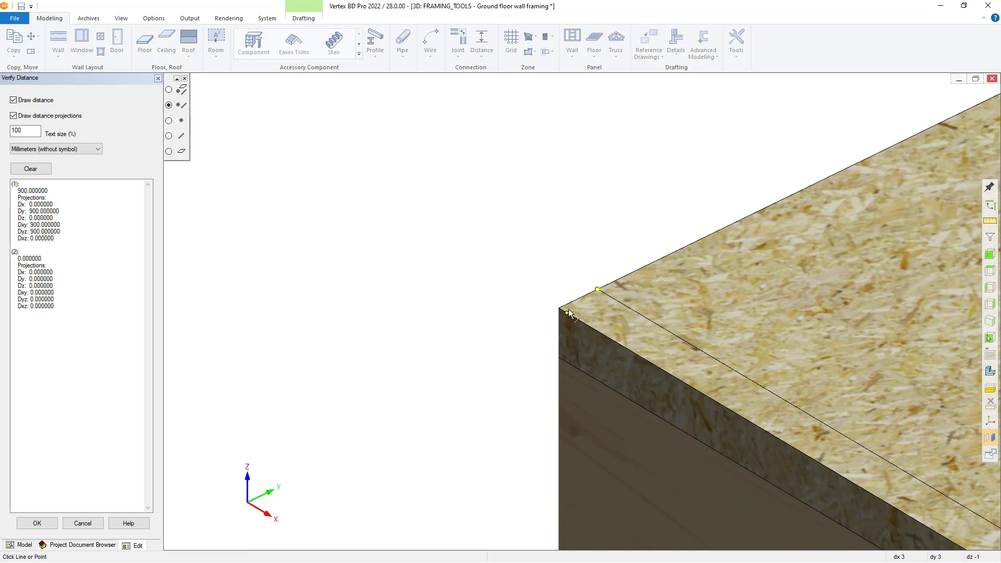
left_click(561, 308)
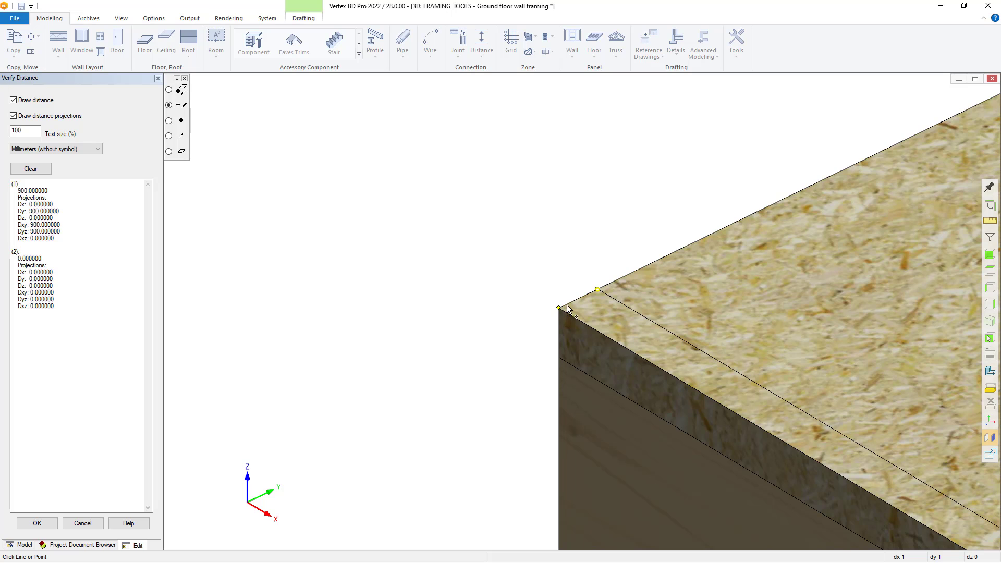
left_click(608, 296)
scroll(584, 292, "up", 3)
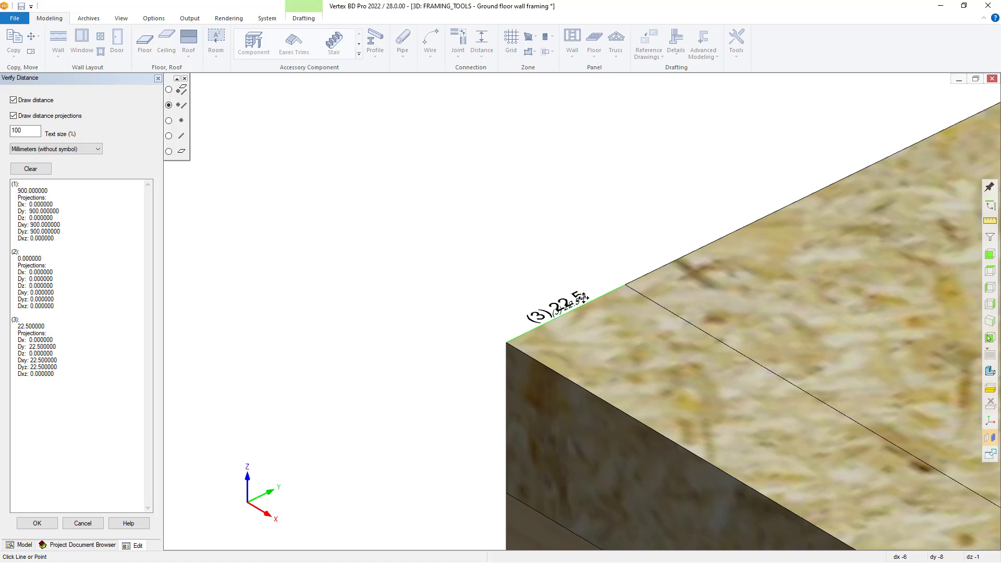
key("Escape")
Step: Set the limit for not adding narrower sheets in the floor sheathing's Framing Tools rules and regenerate the sheathing parts
scroll(577, 312, "down", 4)
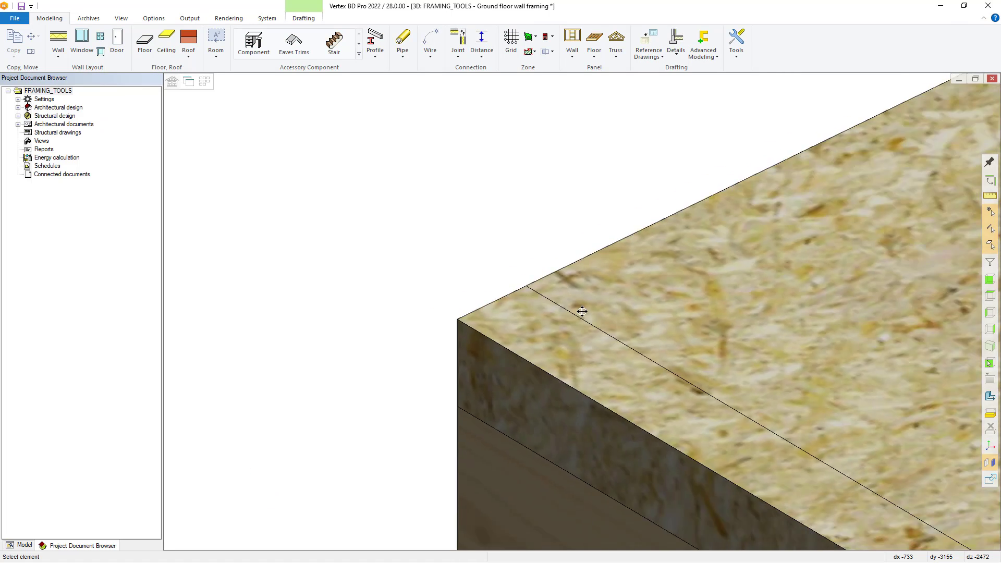
scroll(583, 311, "down", 8)
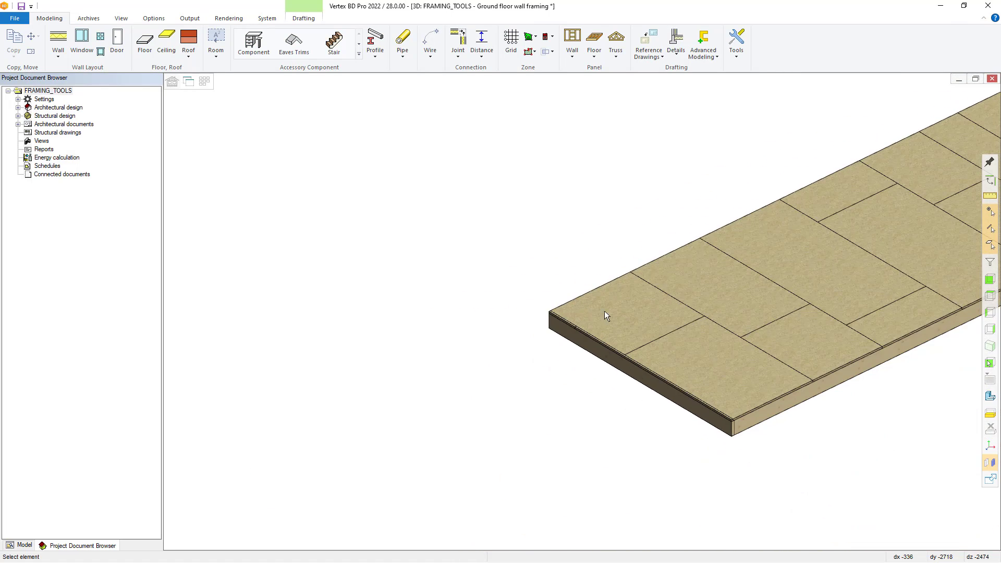
left_click(723, 269)
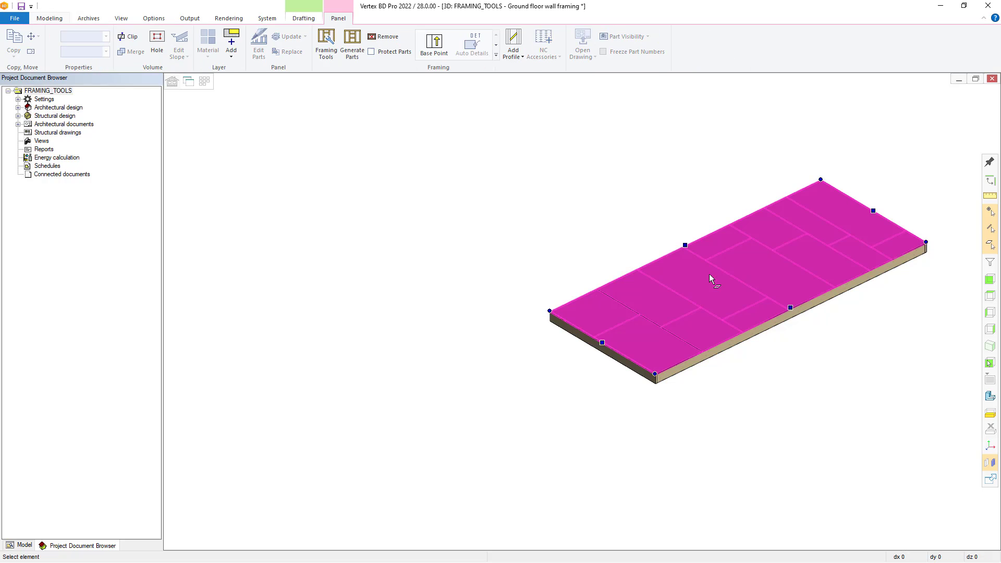
left_click(326, 44)
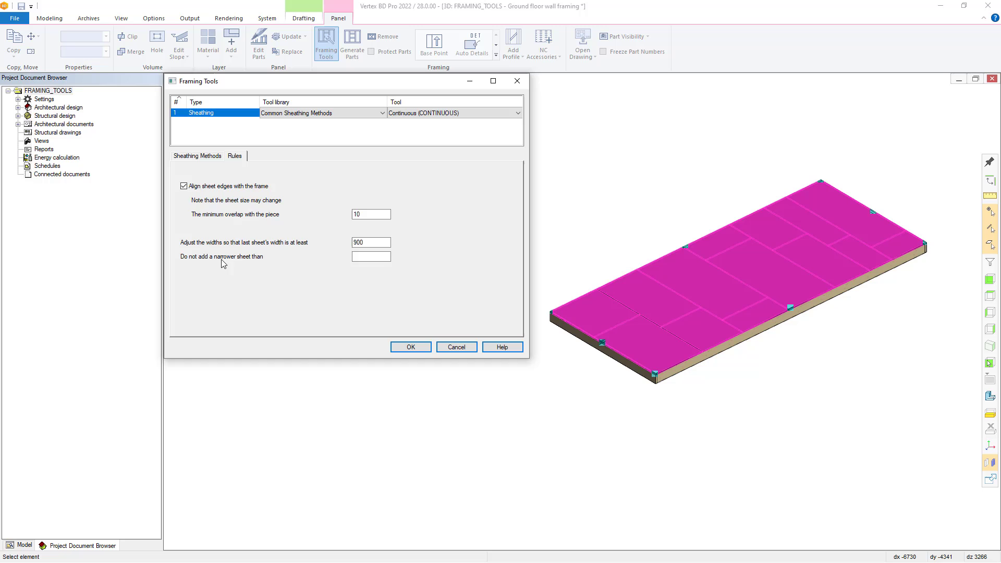
left_click(363, 257)
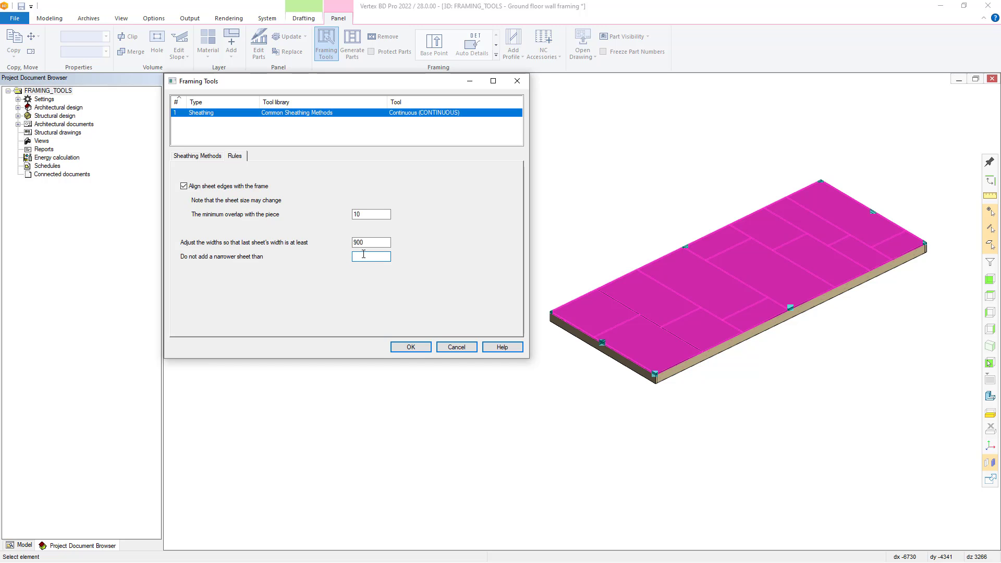
left_click(411, 347)
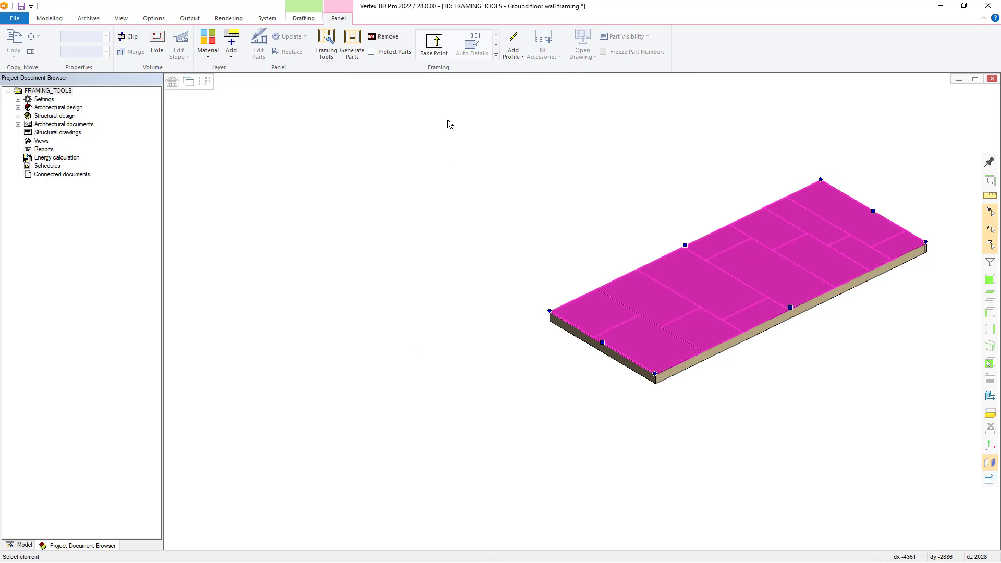
left_click(351, 47)
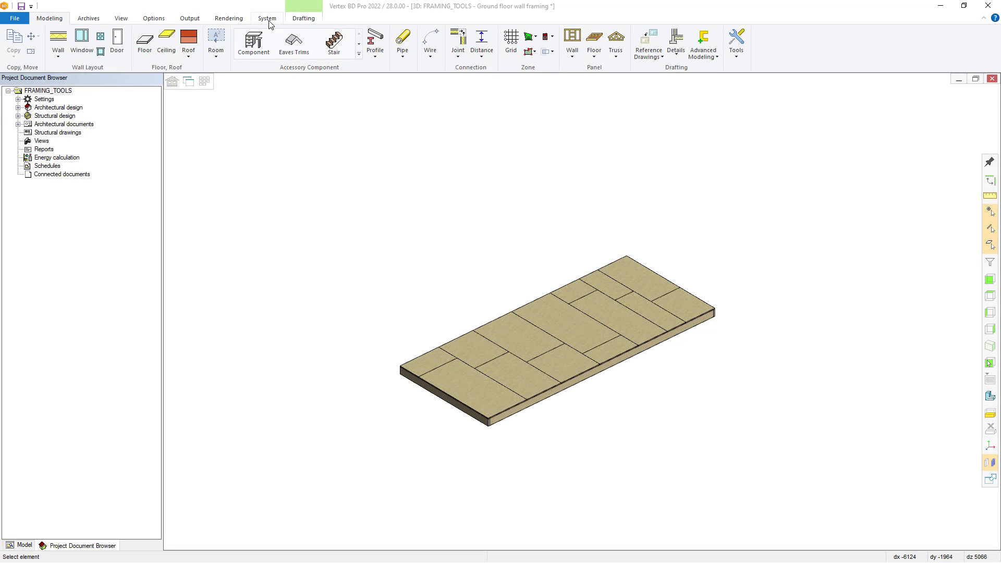
Step: Search the system's libraries for "Service" and open the Servicehole lines joint details library
left_click(267, 18)
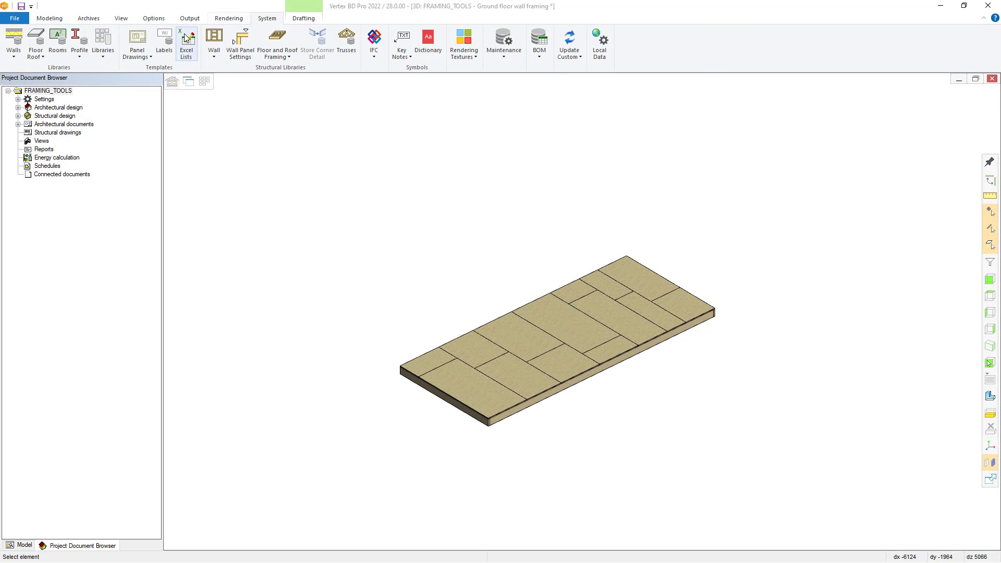
left_click(103, 52)
left_click(113, 68)
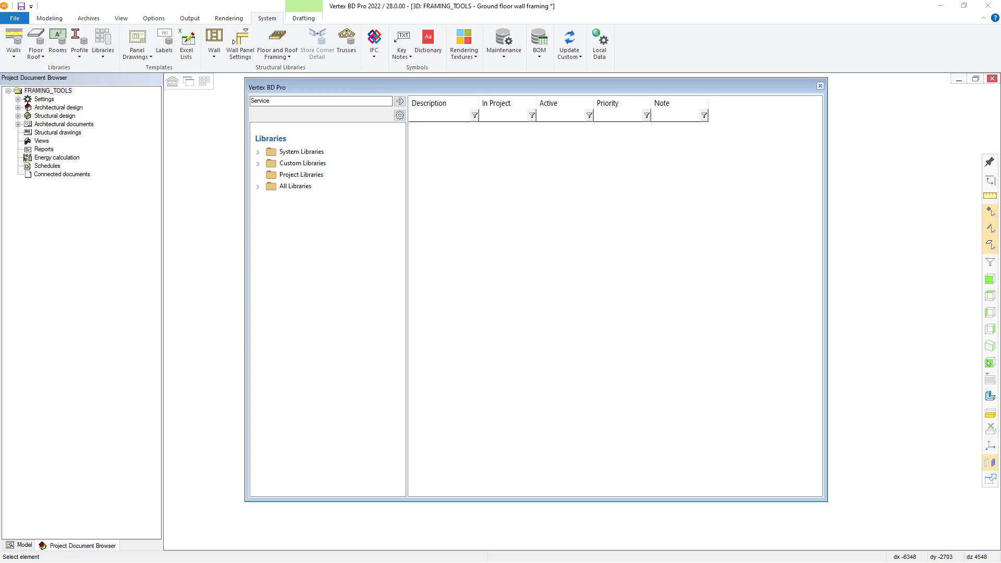
left_click(400, 101)
double_click(483, 155)
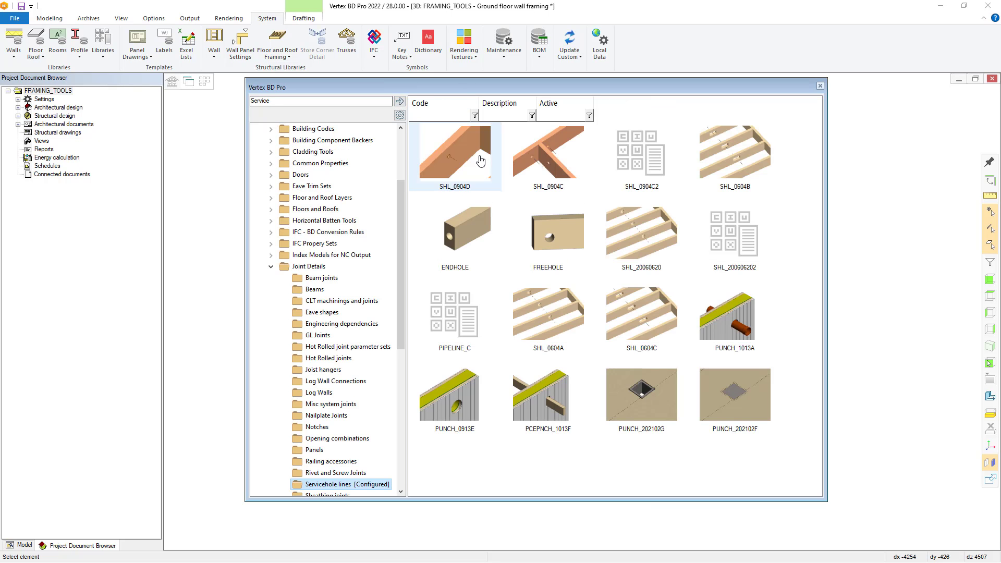
Step: In the PUNCH_202102F hatch's additional parameters, set DX and DY to 400, then save and close the library
right_click(736, 388)
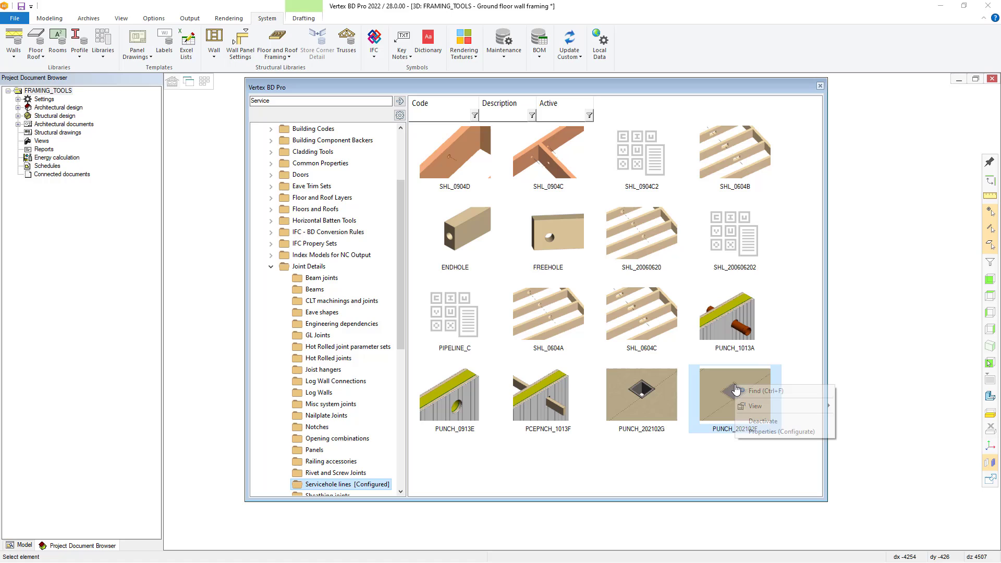
left_click(781, 433)
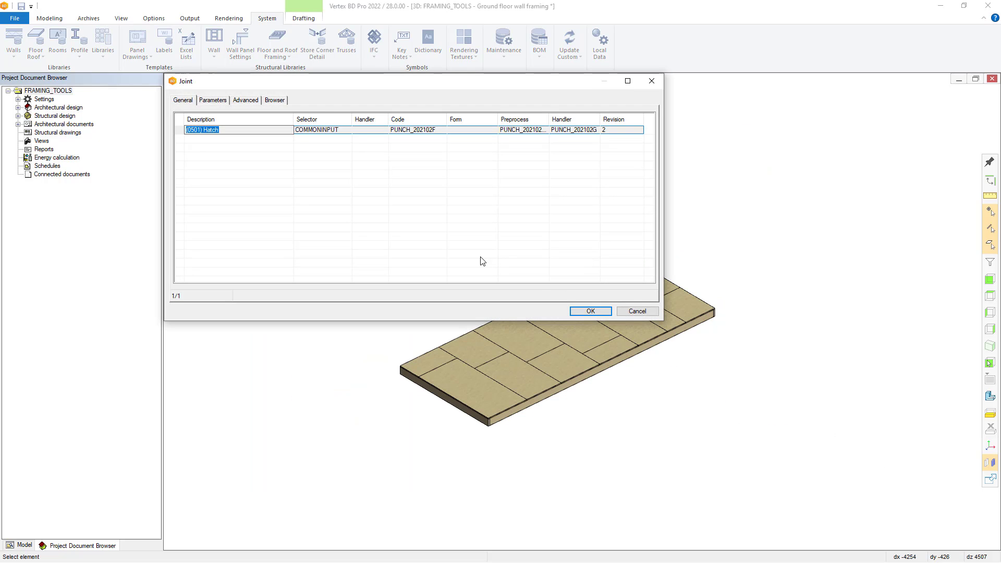
left_click(219, 104)
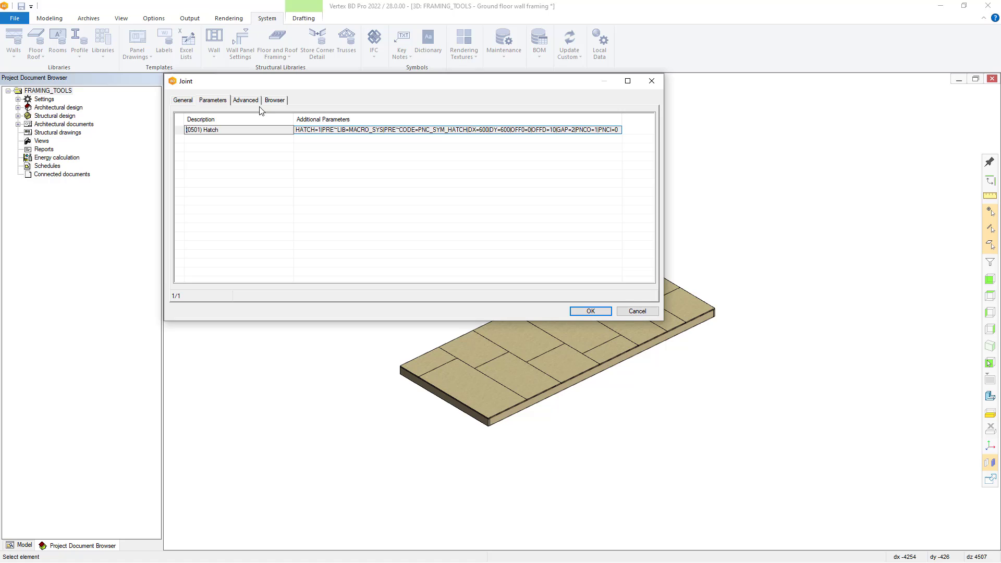
left_click(502, 130)
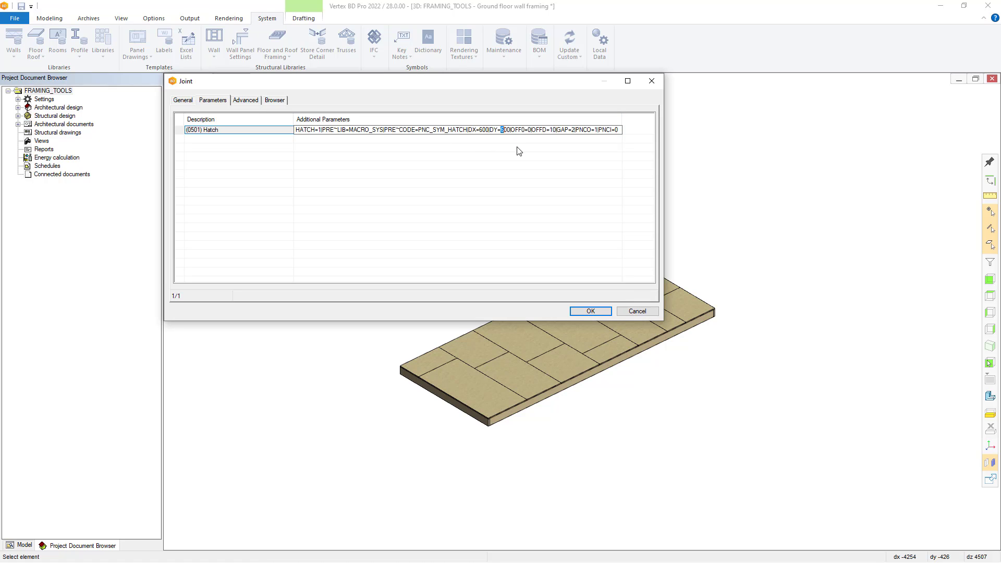
type("4")
type("4")
left_click(589, 312)
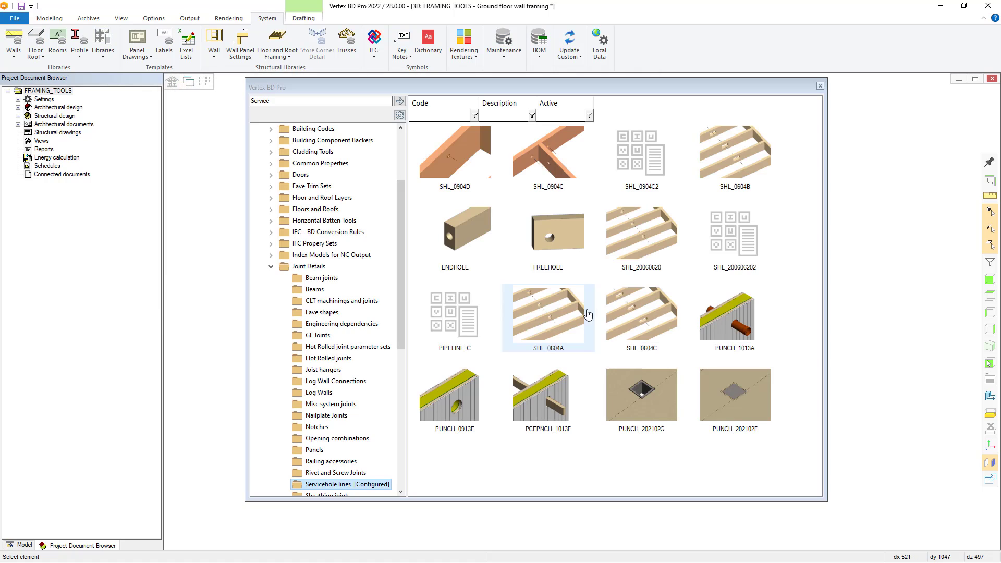
left_click(820, 86)
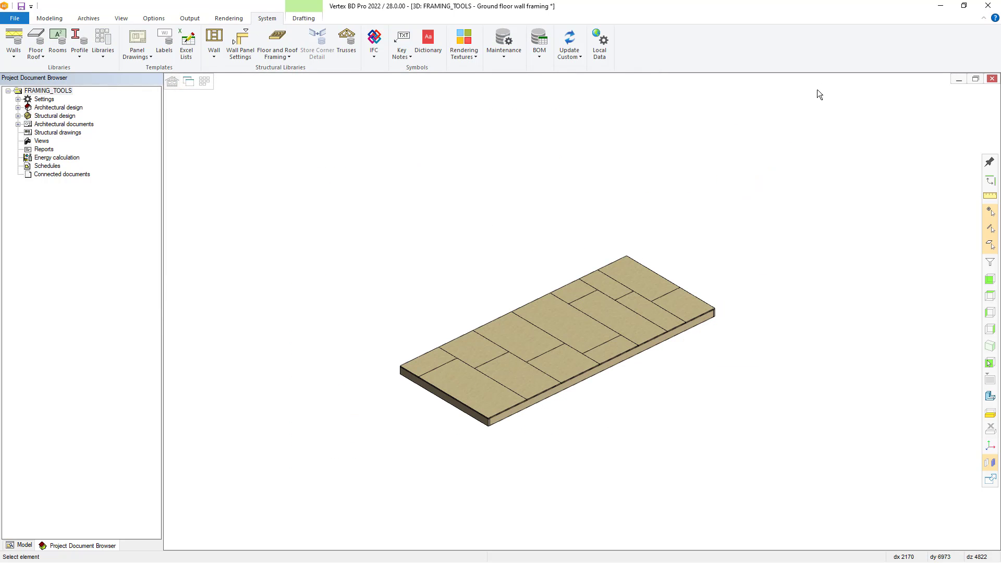
Step: Insert the (0501) Hatch connection detail from the service hole punches into the floor panel, between the joists near the middle
left_click(51, 19)
left_click(458, 56)
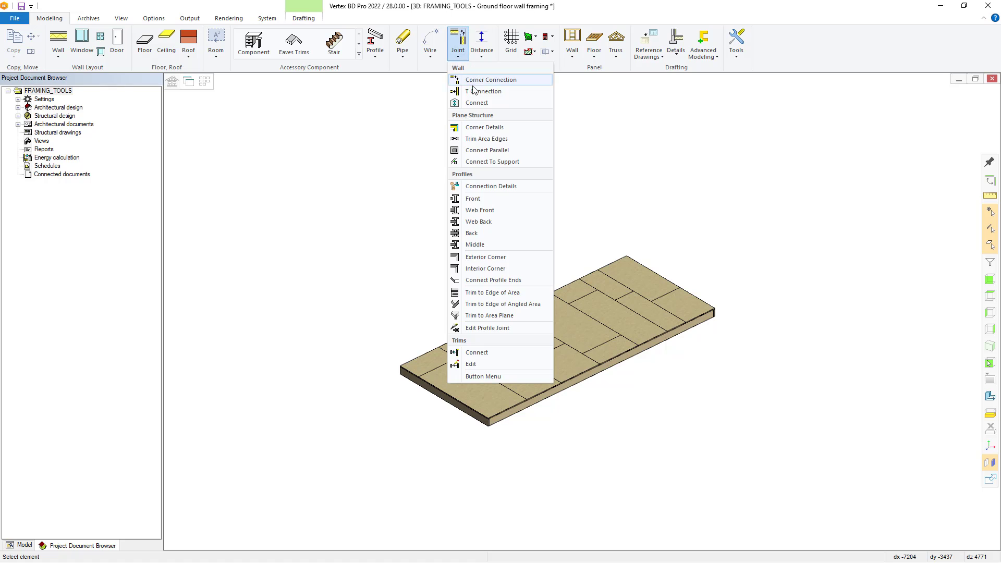
left_click(496, 184)
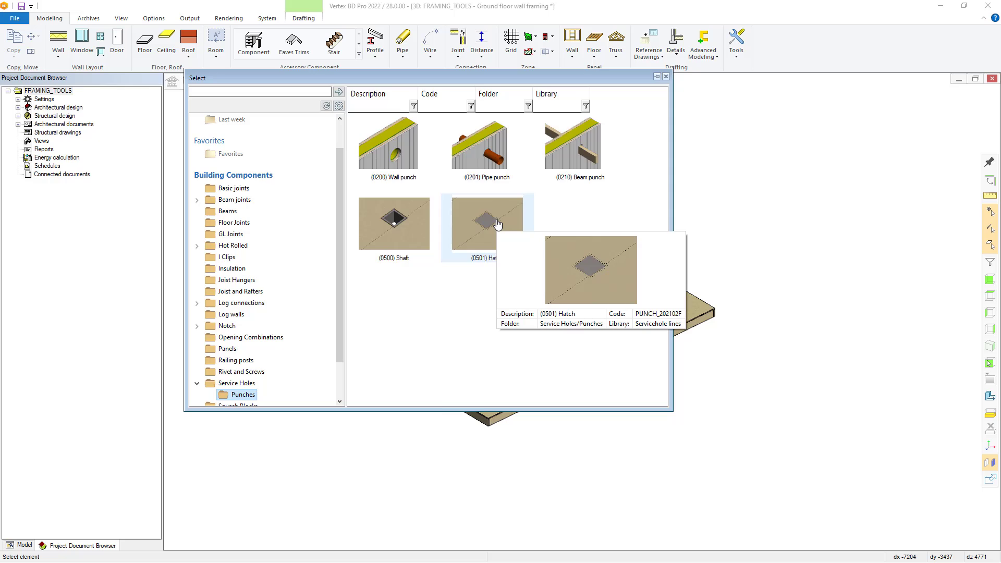
left_click(499, 225)
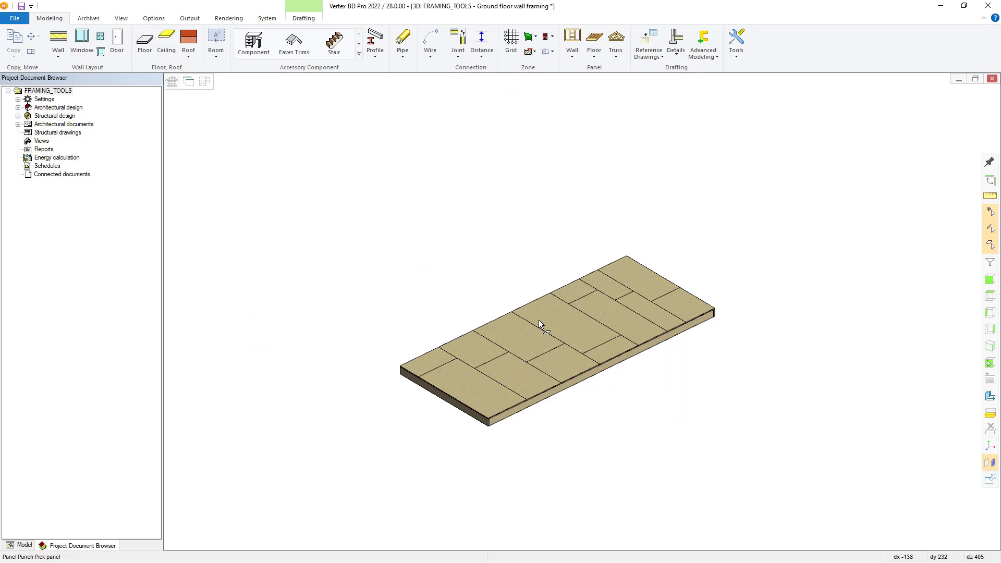
left_click(547, 345)
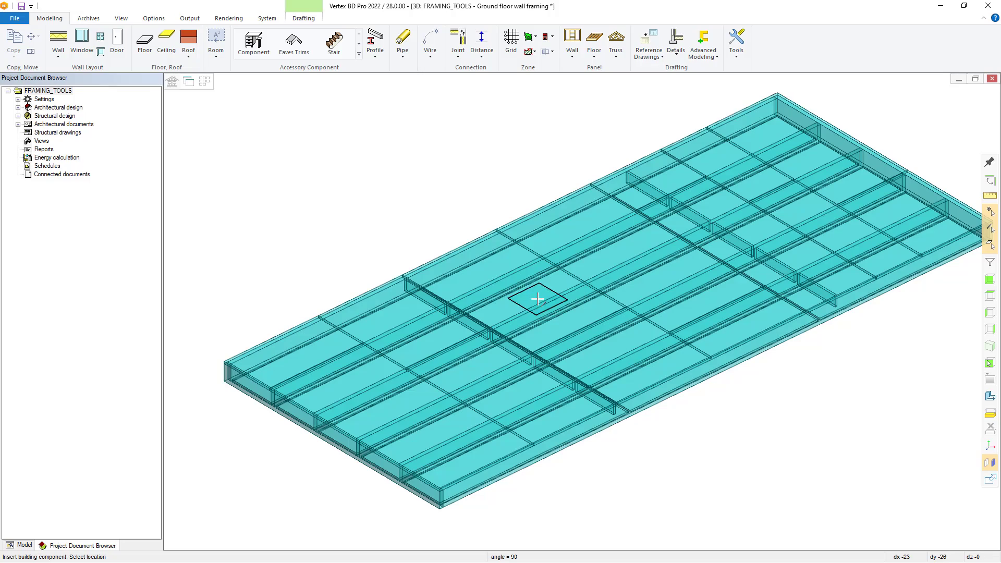
left_click(538, 299)
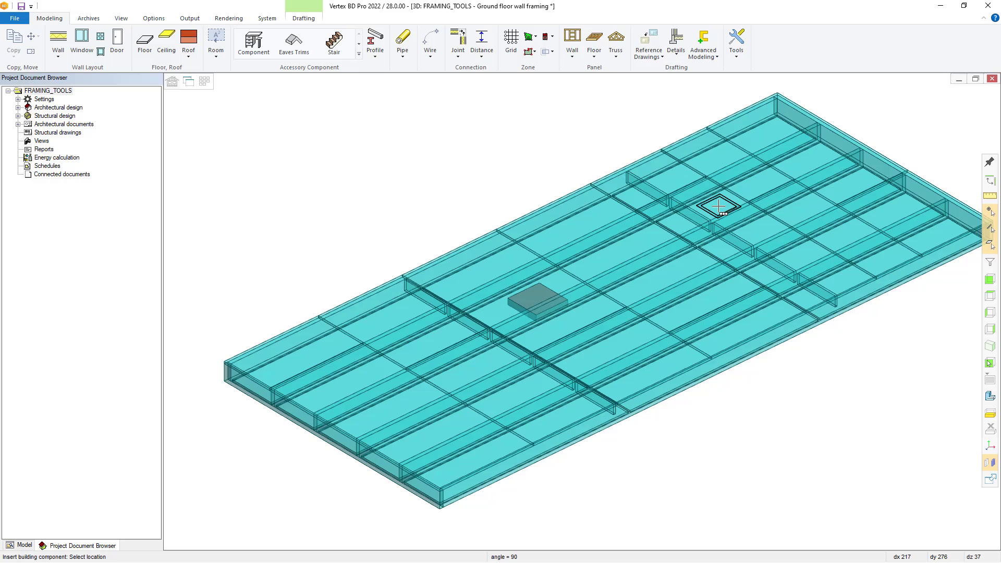
Step: Place the square punch between the joists in the floor panel's far half, assign it to that panel, and regenerate the panel's parts
left_click(720, 207)
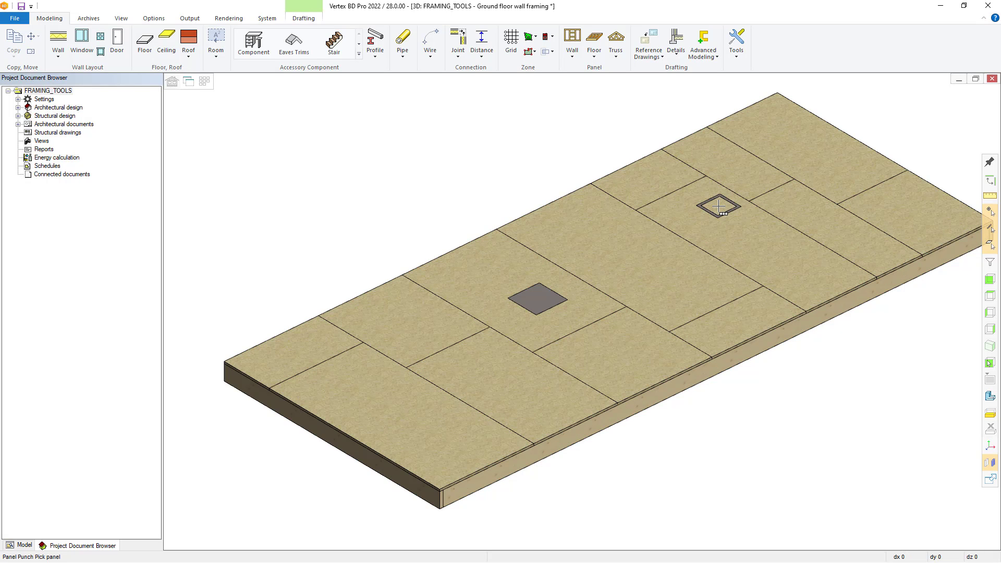
left_click(720, 207)
left_click(613, 273)
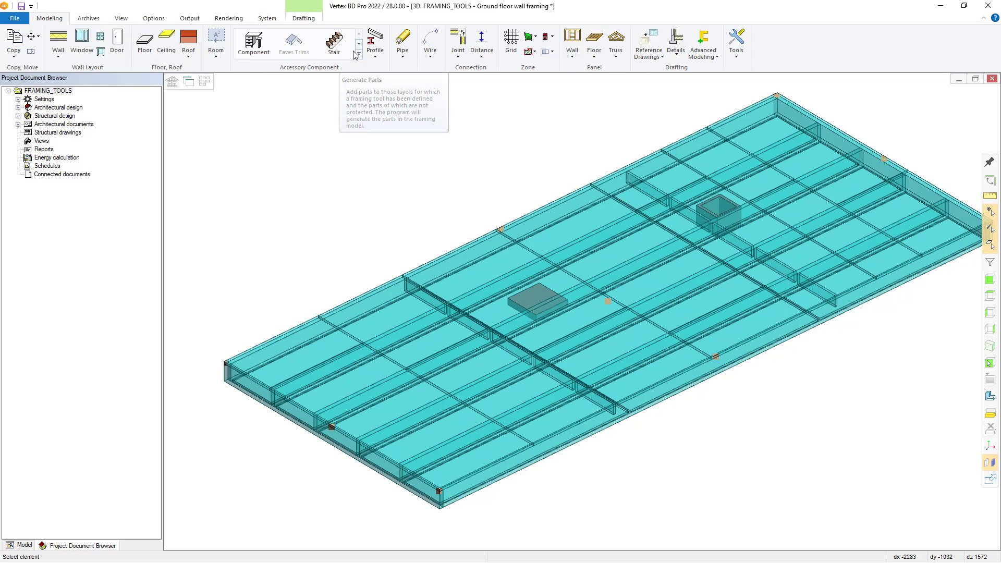
left_click(354, 54)
left_click(428, 81)
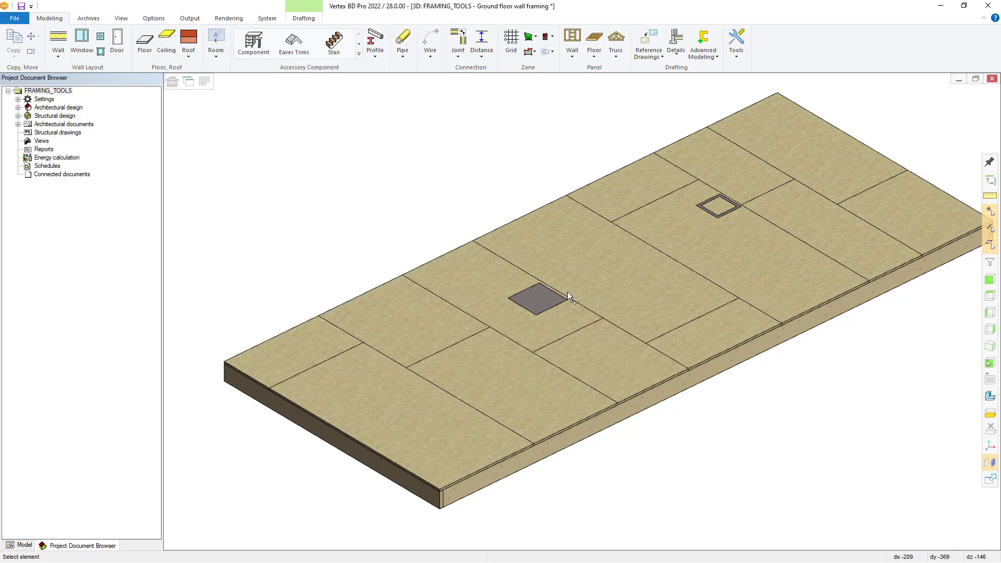
Step: Temporarily hide the surrounding floor sheets and the hatch cover to examine the framing around the hatch and the punched opening
scroll(562, 296, "up", 5)
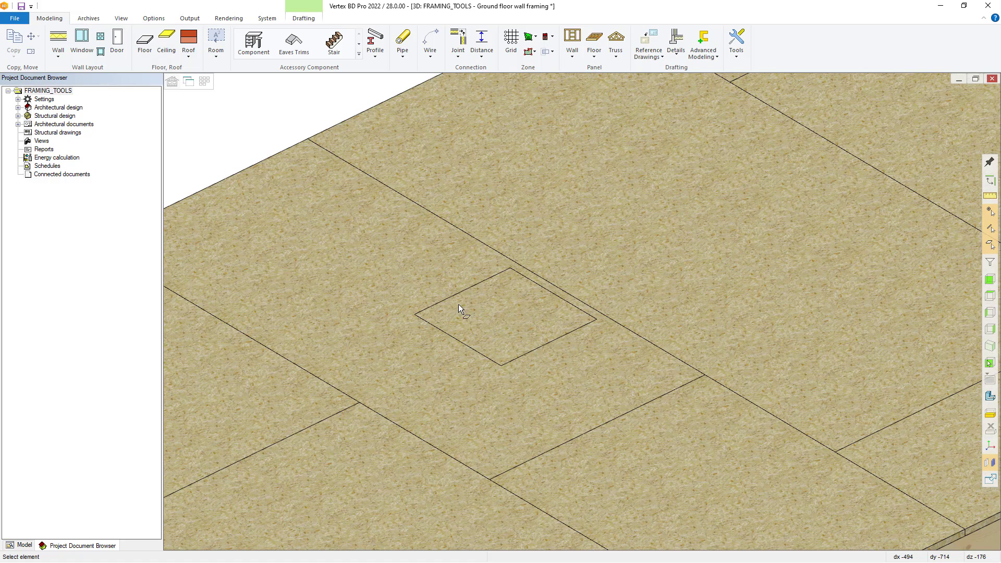
left_click(445, 291)
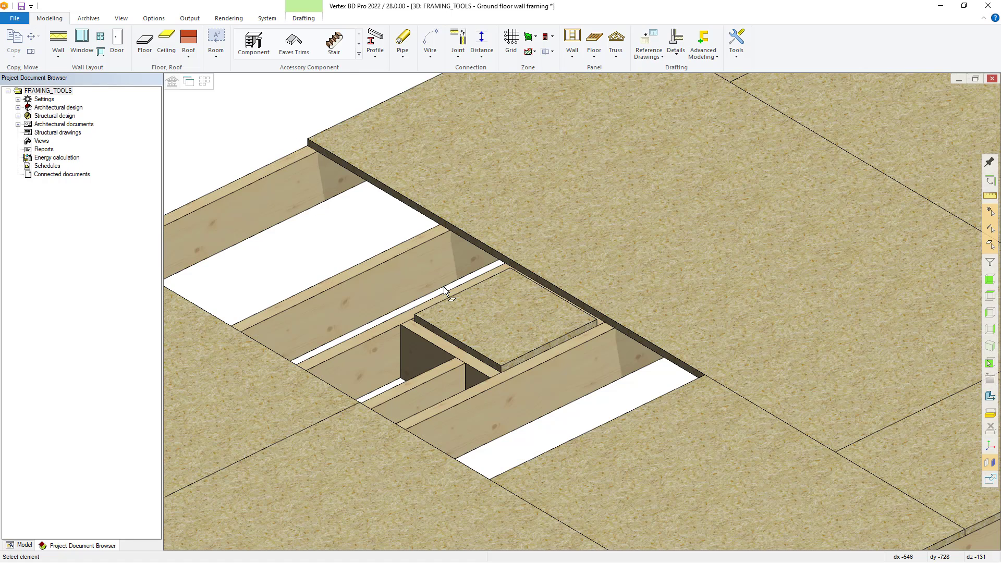
left_click(578, 267)
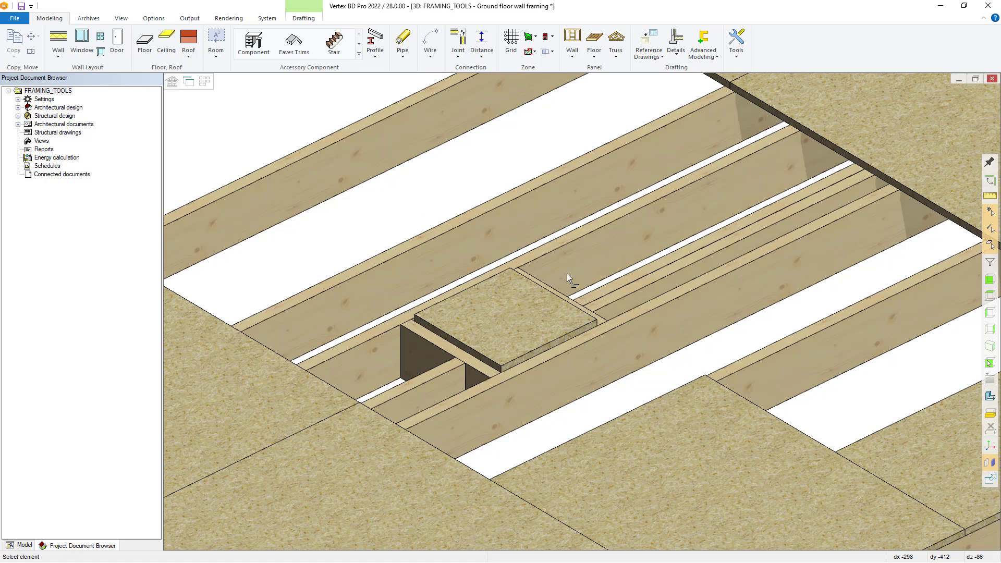
left_click(522, 301)
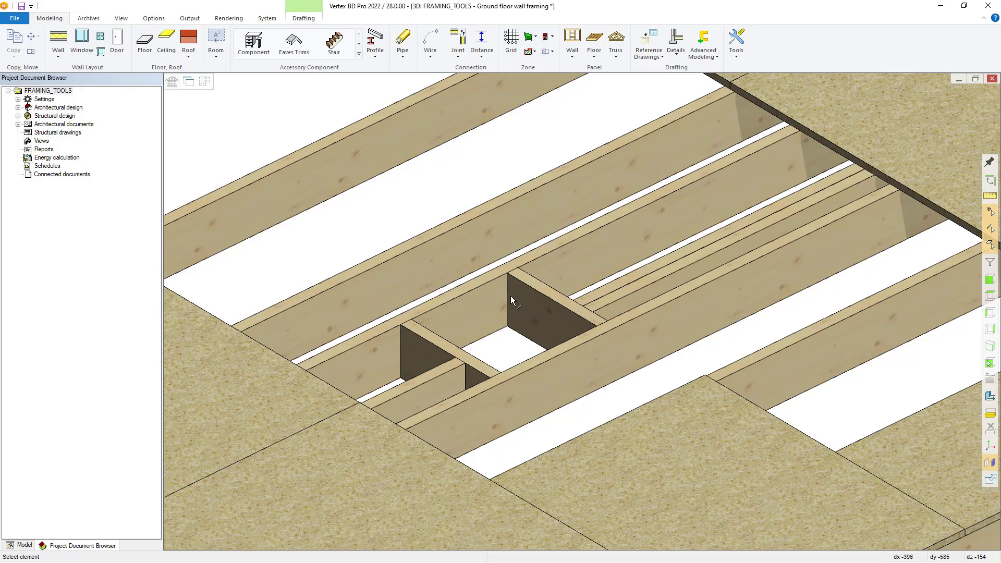
right_click(511, 295)
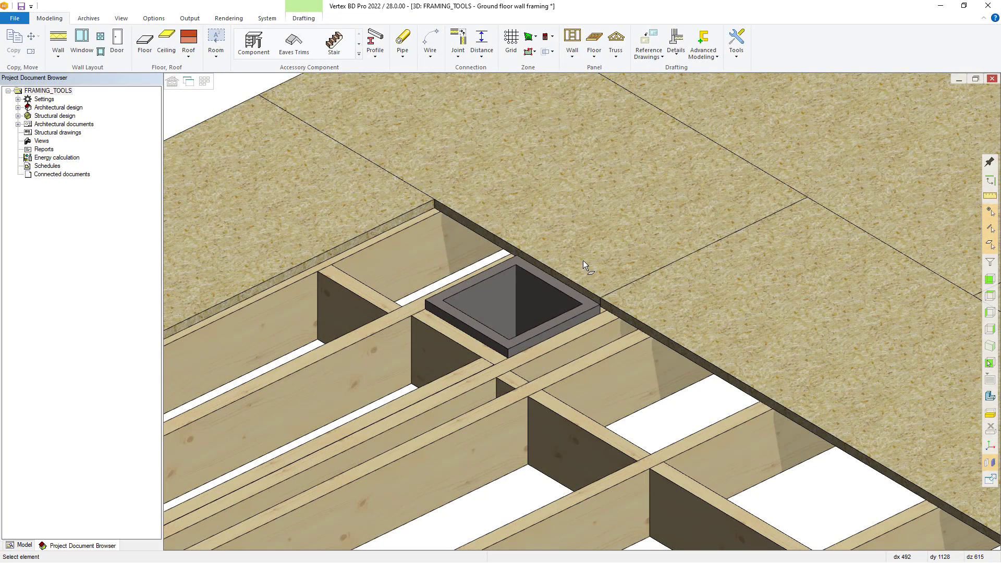
left_click(605, 267)
left_click(628, 301)
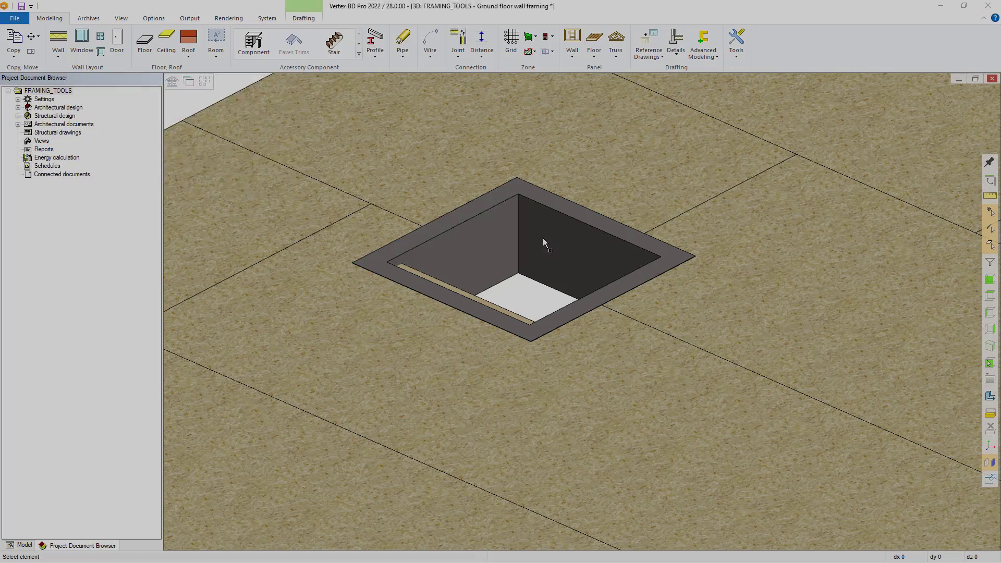
Step: Set the square punch's width and length to 300 and regenerate the floor panel's parts
double_click(543, 238)
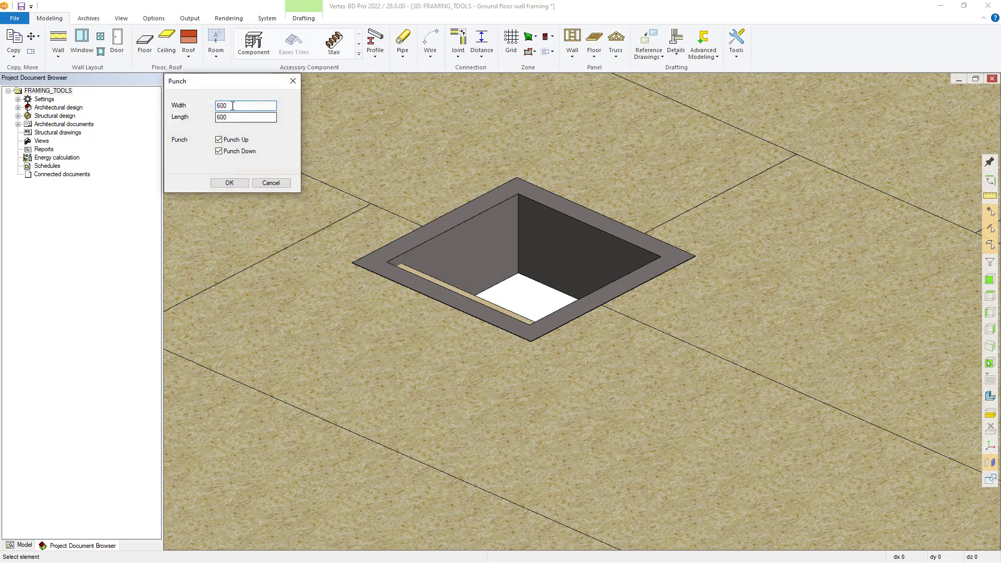
type("300")
double_click(223, 117)
type("300")
left_click(234, 183)
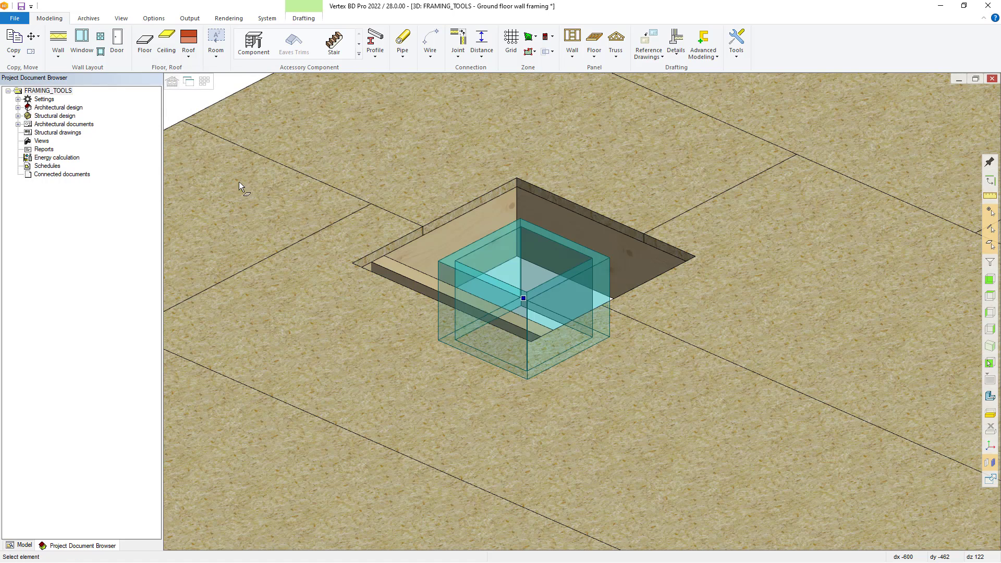
left_click(353, 176)
left_click(352, 44)
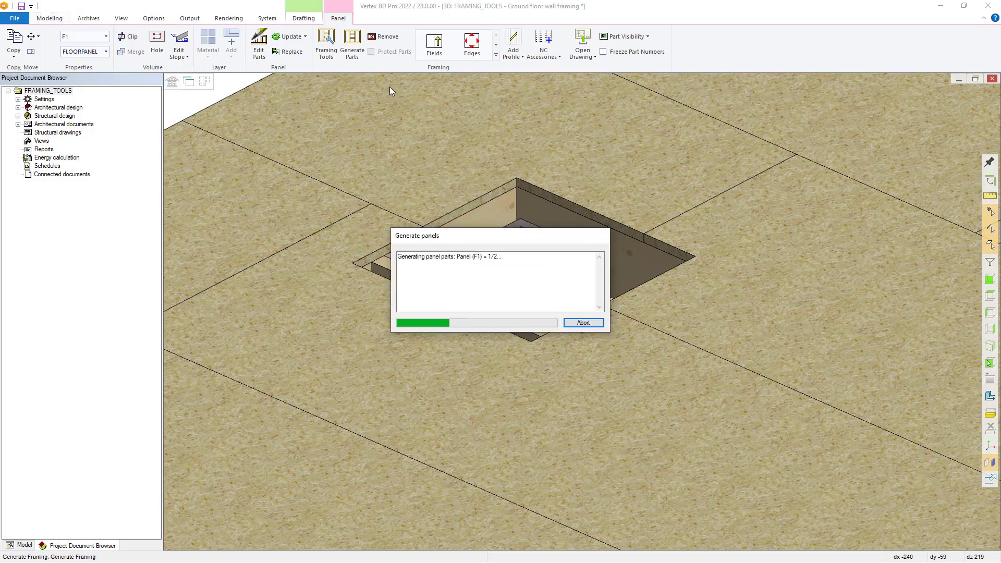